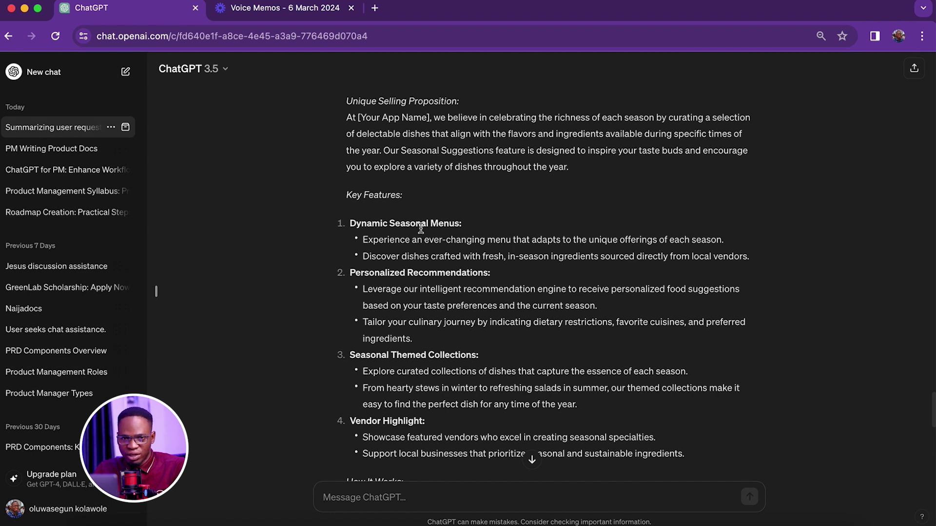
Step: Start a new chat and begin the prompt with "I am a product manager"
{"action": "left_click", "coordinate": [43, 74]}
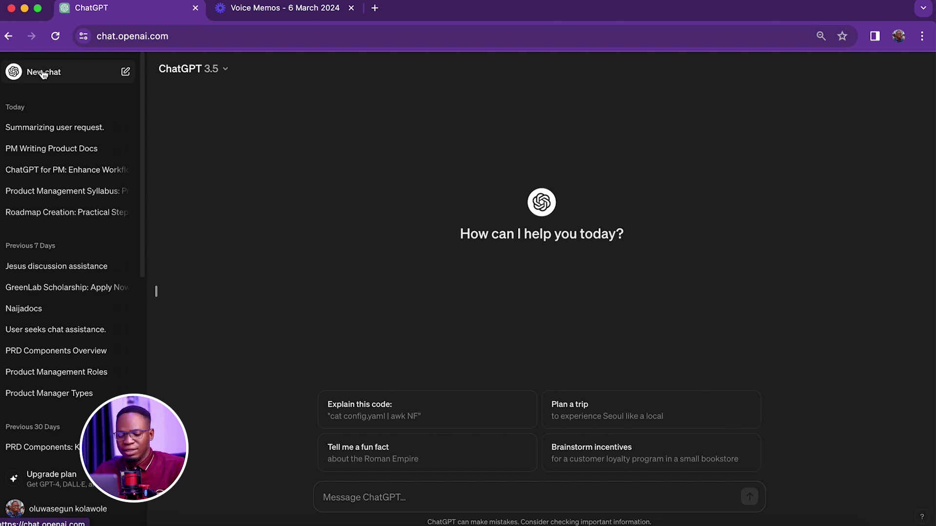
{"action": "type", "text": "I am a roduc"}
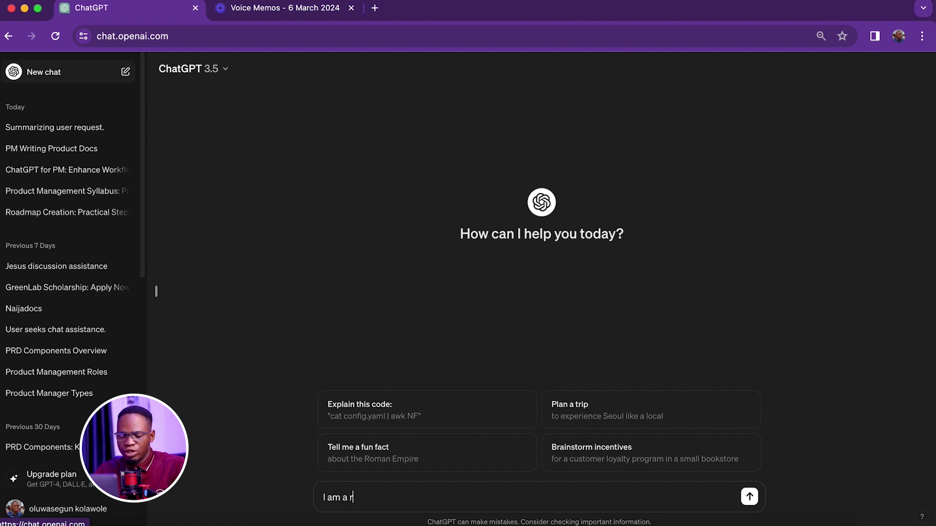
{"action": "key", "text": "BackSpace"}
{"action": "key", "text": "BackSpace"}
{"action": "key", "text": "BackSpace"}
{"action": "key", "text": "BackSpace"}
{"action": "key", "text": "BackSpace"}
{"action": "type", "text": "product manager"}
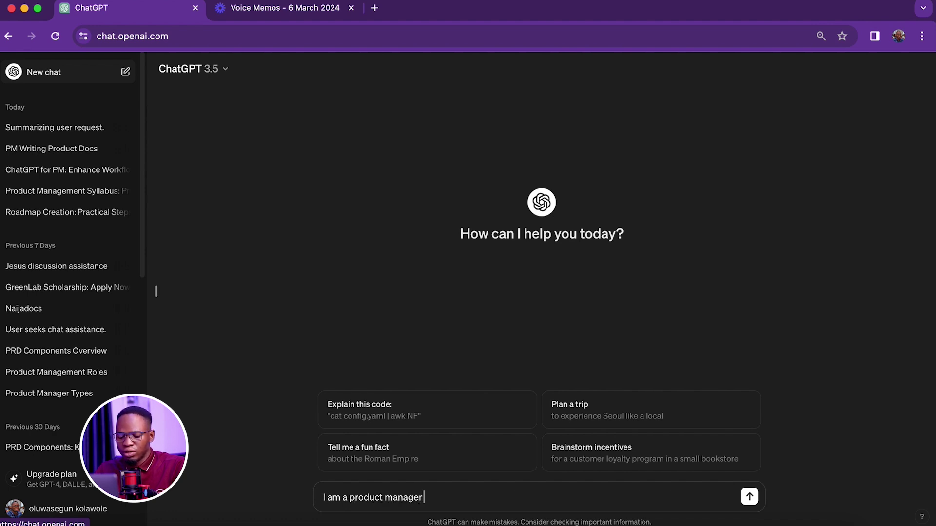
Step: Continue the prompt with "I want to write an email to a partner"
{"action": "type", "text": " I want to wrt"}
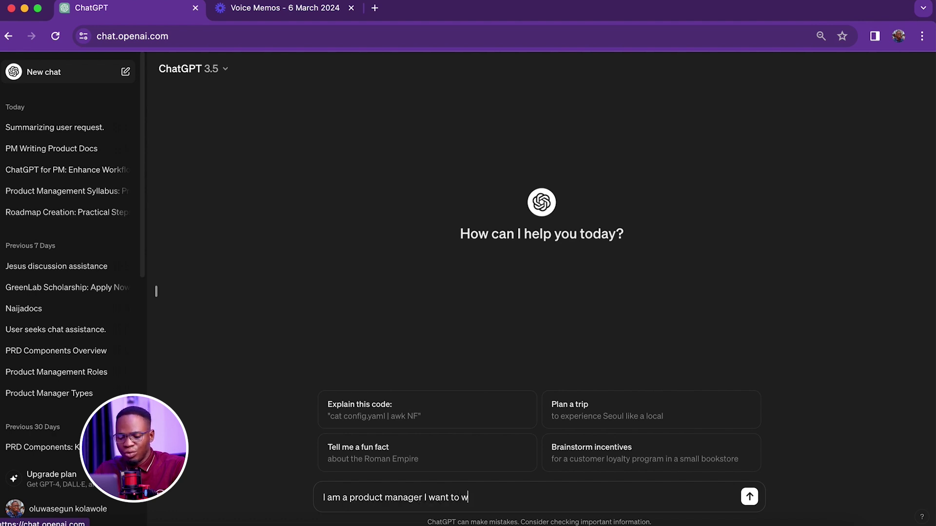
{"action": "key", "text": "BackSpace"}
{"action": "key", "text": "BackSpace"}
{"action": "type", "text": "rite"}
{"action": "key", "text": "BackSpace"}
{"action": "key", "text": "BackSpace"}
{"action": "type", "text": "te an email to a"}
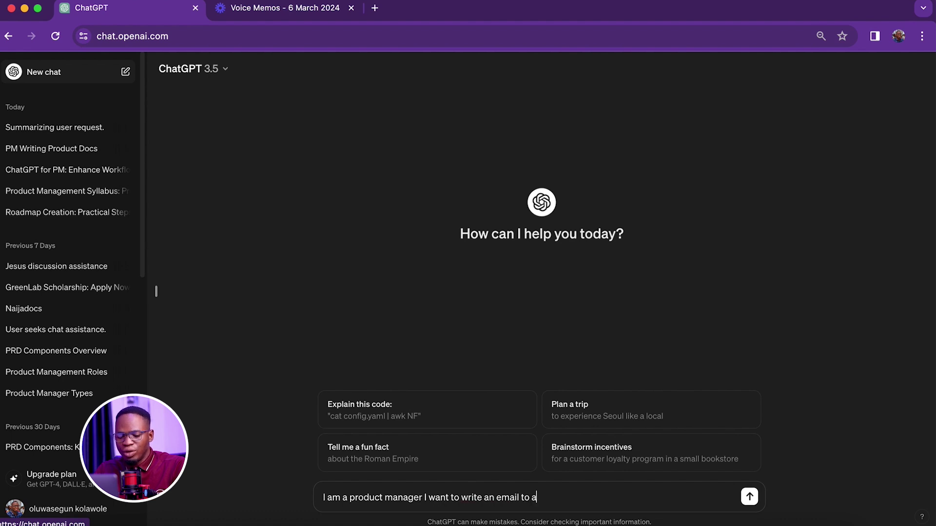
{"action": "type", "text": " third part"}
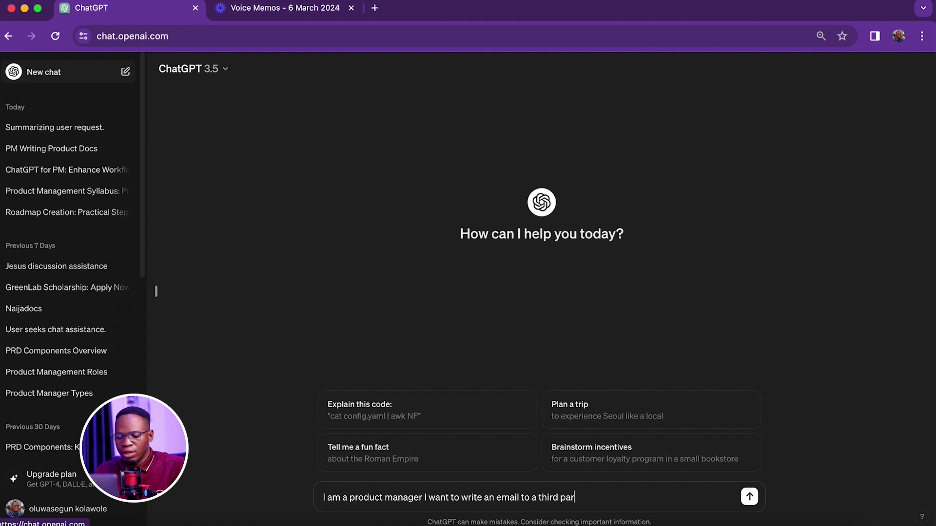
{"action": "key", "text": "BackSpace"}
{"action": "key", "text": "BackSpace"}
{"action": "key", "text": "BackSpace"}
{"action": "key", "text": "BackSpace"}
{"action": "key", "text": "BackSpace"}
{"action": "key", "text": "BackSpace"}
{"action": "key", "text": "BackSpace"}
{"action": "key", "text": "BackSpace"}
{"action": "key", "text": "BackSpace"}
{"action": "key", "text": "BackSpace"}
{"action": "type", "text": "partner "}
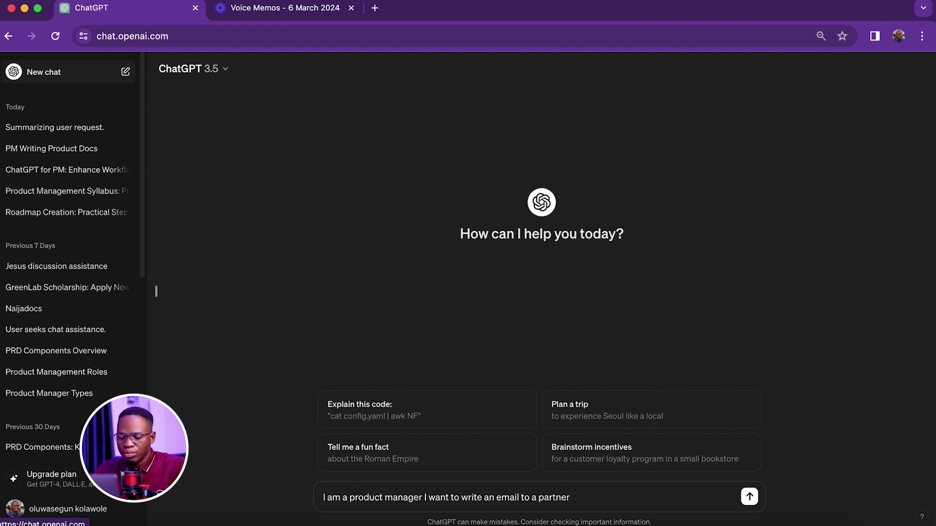
Step: Specify the partner in the prompt by adding "(payment partner) that serves us their API"
{"action": "type", "text": "(payment par"}
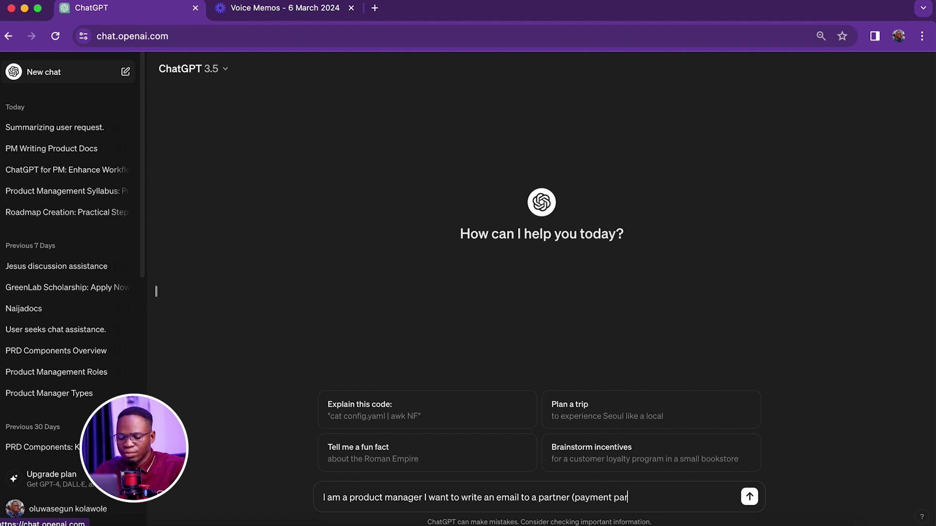
{"action": "type", "text": "tner"}
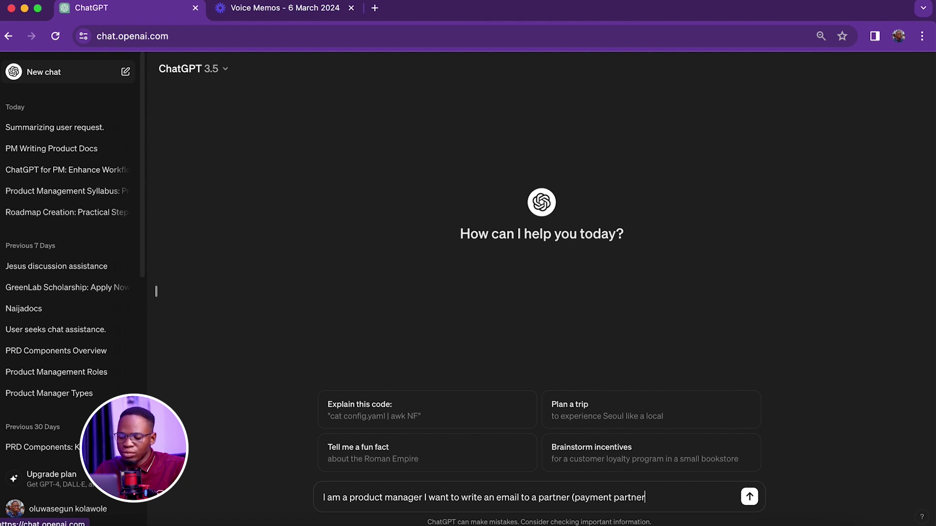
{"action": "type", "text": ") that "}
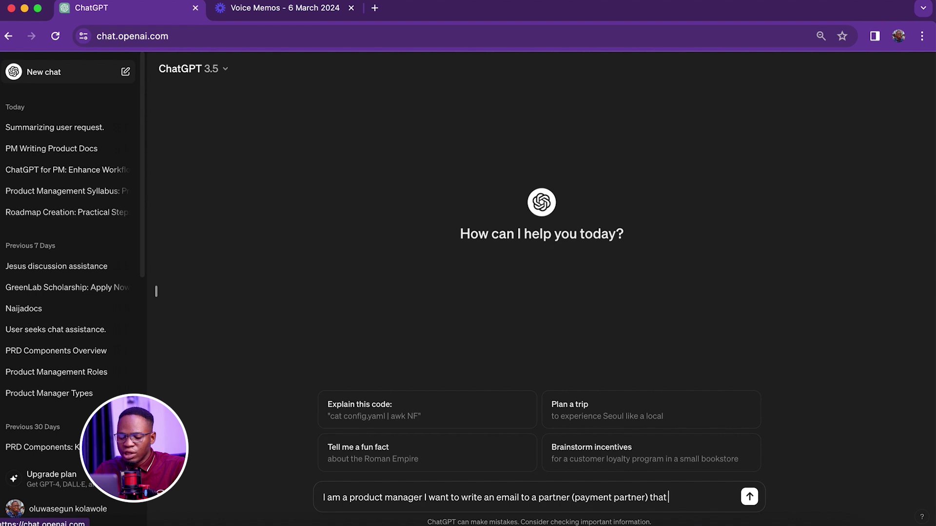
{"action": "type", "text": "serves us thei"}
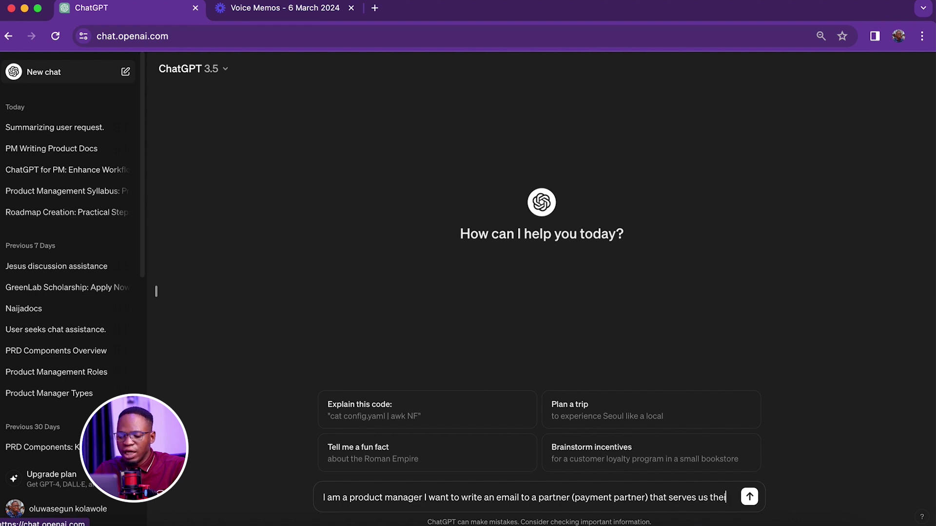
{"action": "type", "text": "r API s"}
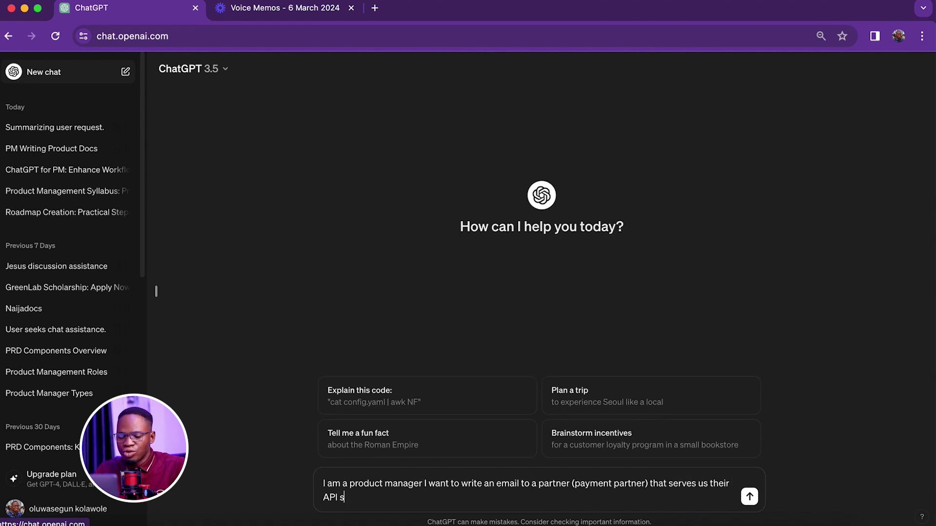
Step: Complete the prompt's first paragraph with "so people can pay from our app."
{"action": "type", "text": "o con"}
{"action": "key", "text": "BackSpace"}
{"action": "key", "text": "BackSpace"}
{"action": "key", "text": "BackSpace"}
{"action": "key", "text": "BackSpace"}
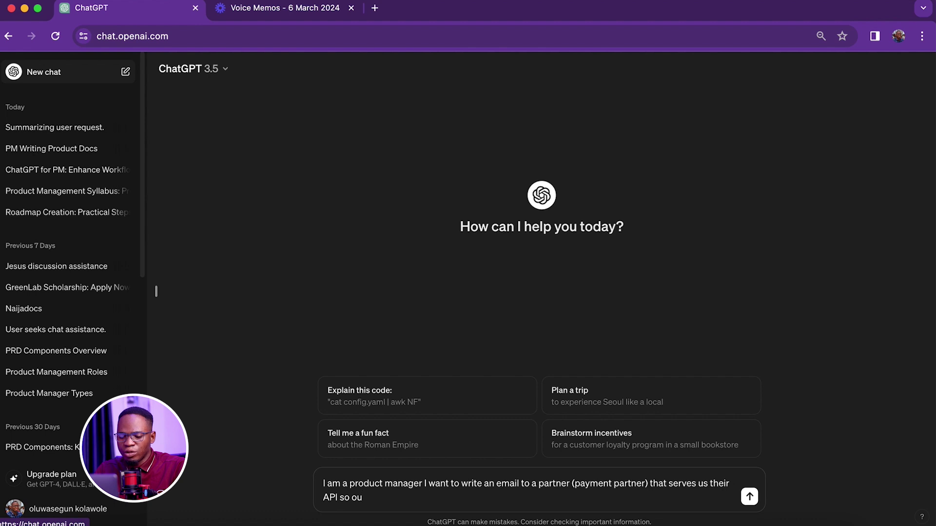
{"action": "type", "text": "people"}
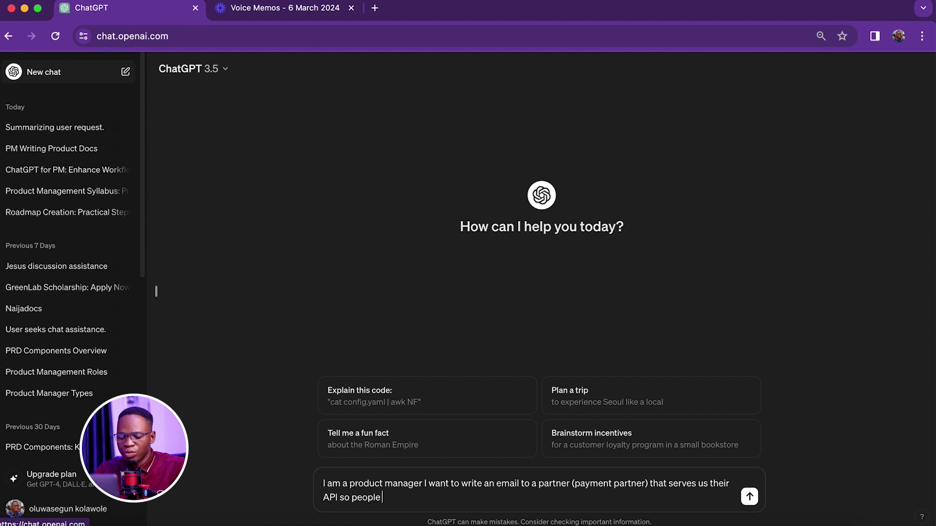
{"action": "type", "text": " can pay from"}
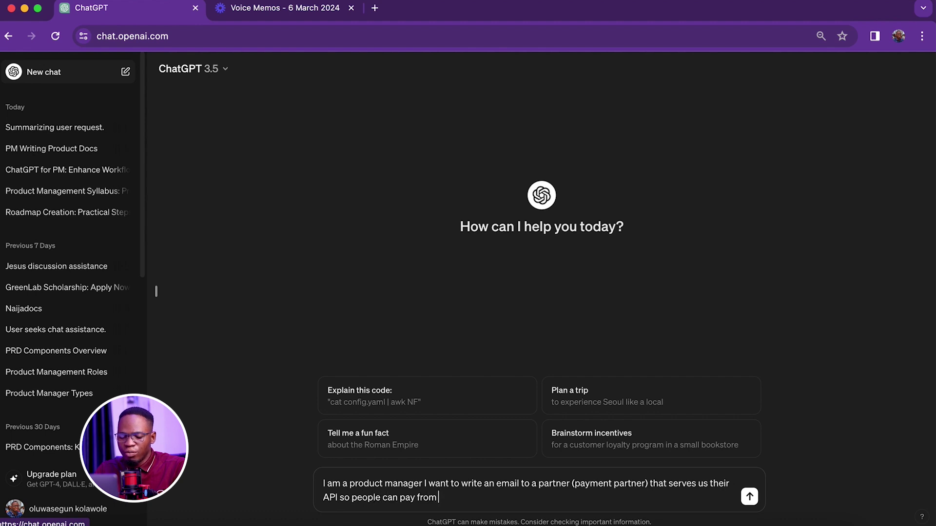
{"action": "type", "text": " our app."}
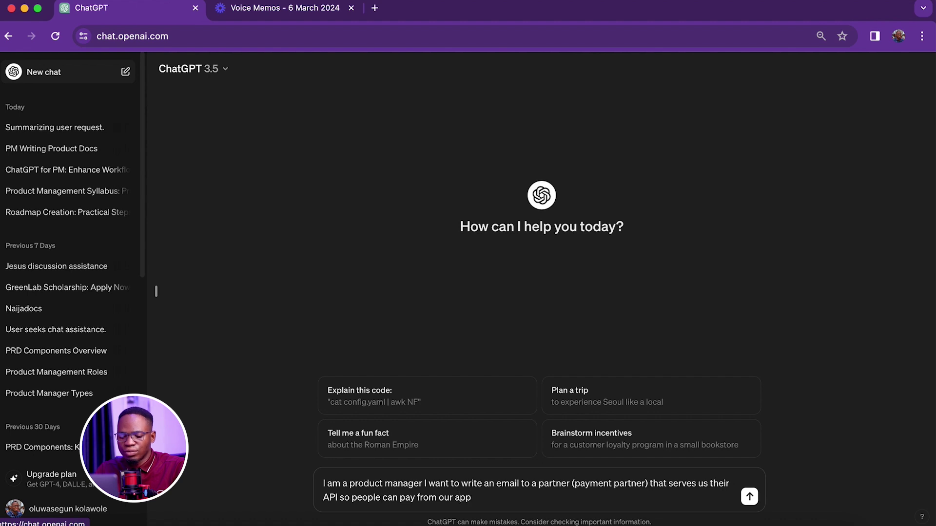
Step: Add a new paragraph after a blank line: "they have failed to deliver for a while now on some features we requested from them."
{"action": "key", "text": "shift+Return"}
{"action": "key", "text": "shift+Return"}
{"action": "type", "text": "th"}
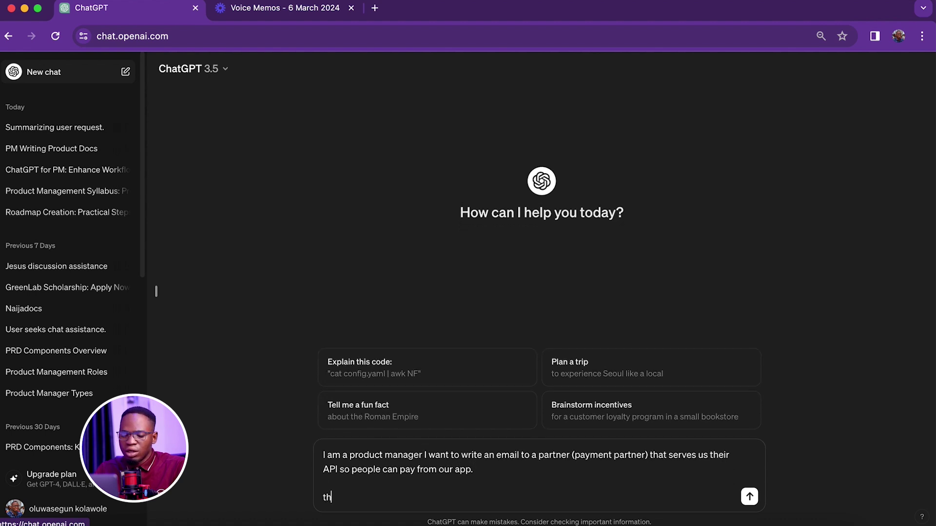
{"action": "type", "text": "ey have failed to"}
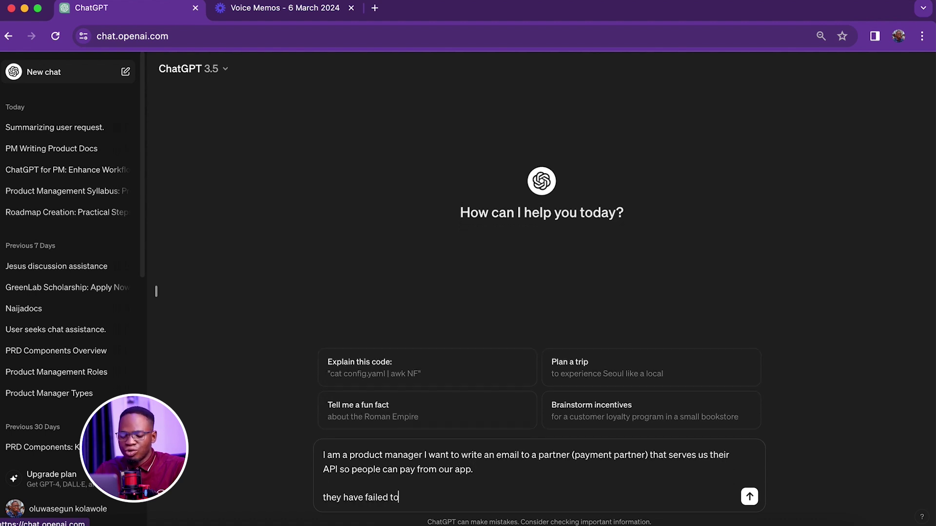
{"action": "type", "text": " deliver"}
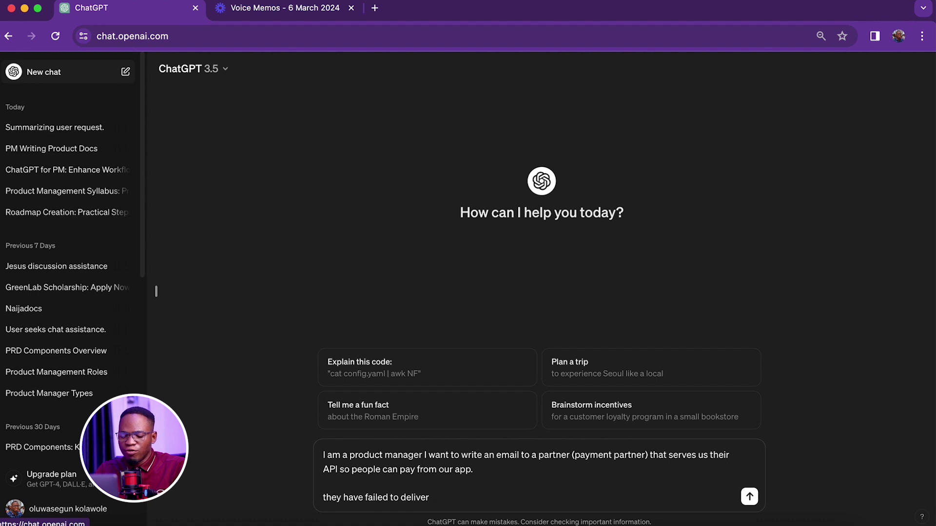
{"action": "type", "text": " for a whl"}
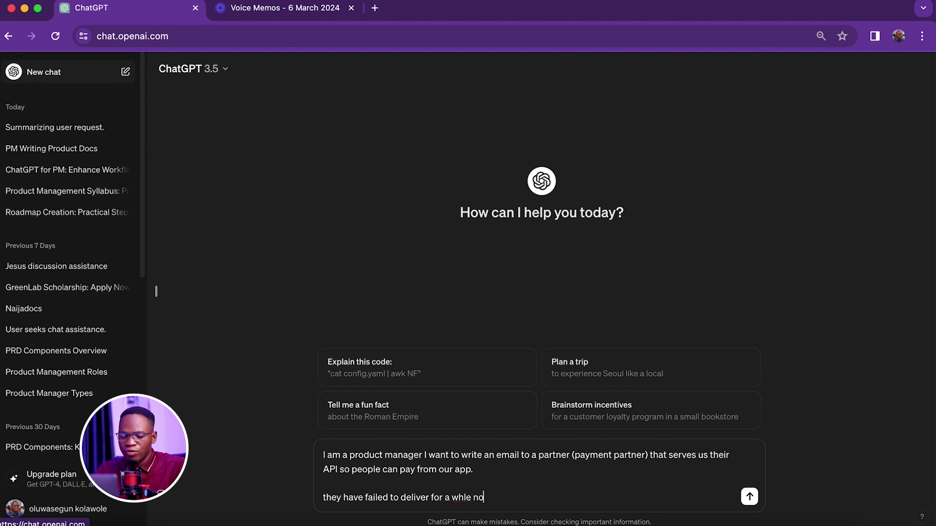
{"action": "key", "text": "BackSpace"}
{"action": "type", "text": "ile now o"}
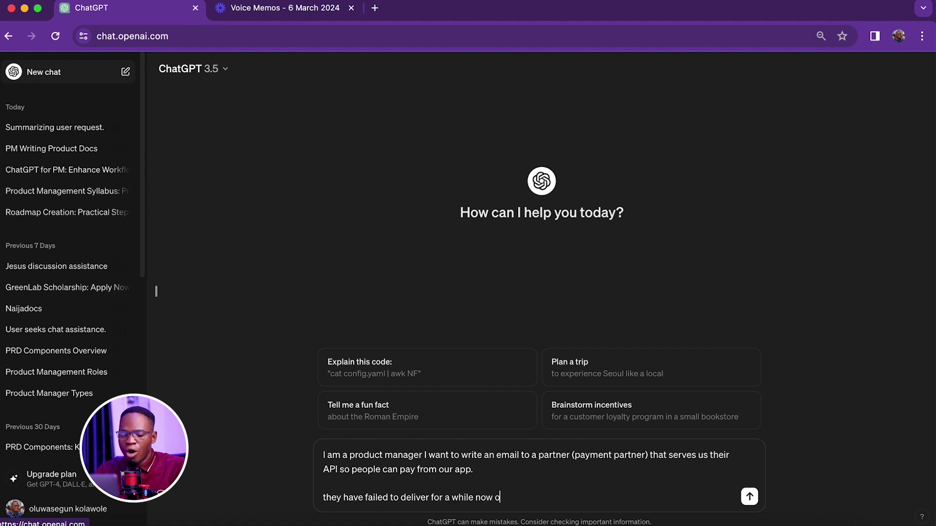
{"action": "type", "text": "n some features"}
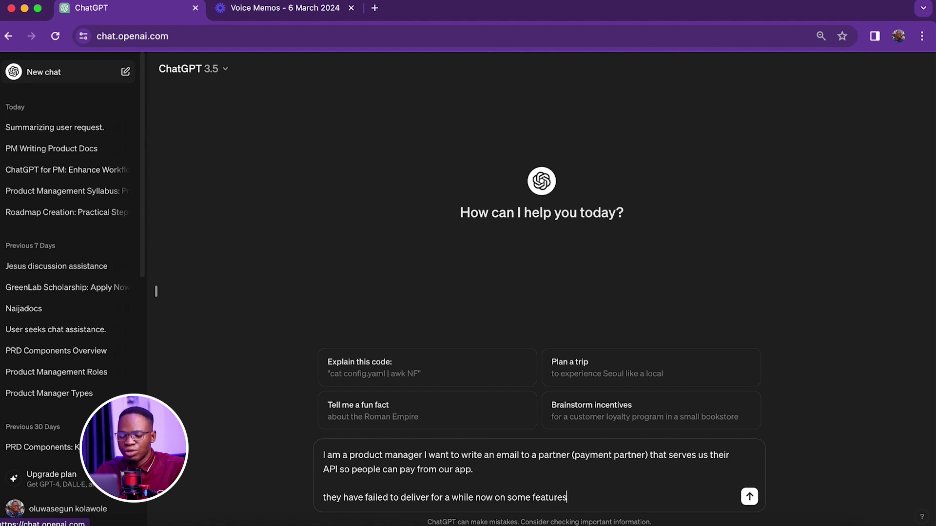
{"action": "type", "text": " we requested"}
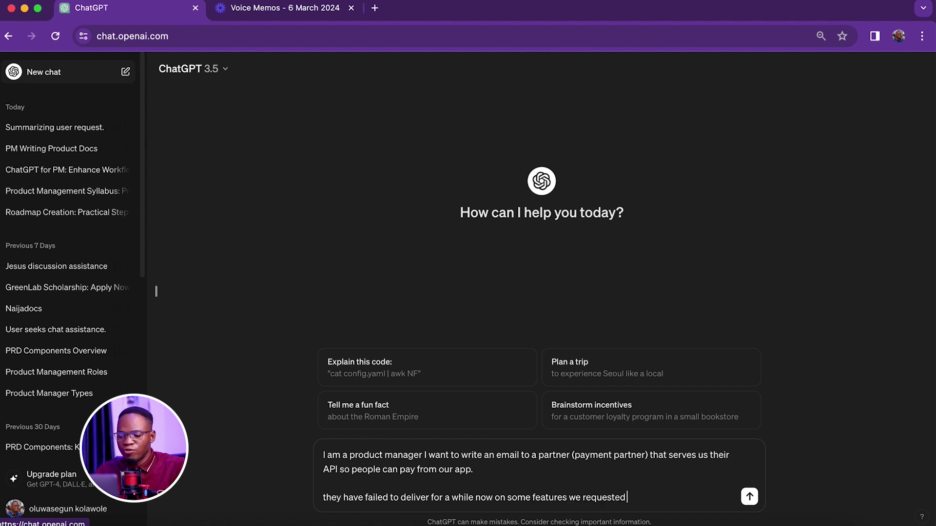
{"action": "type", "text": " from them."}
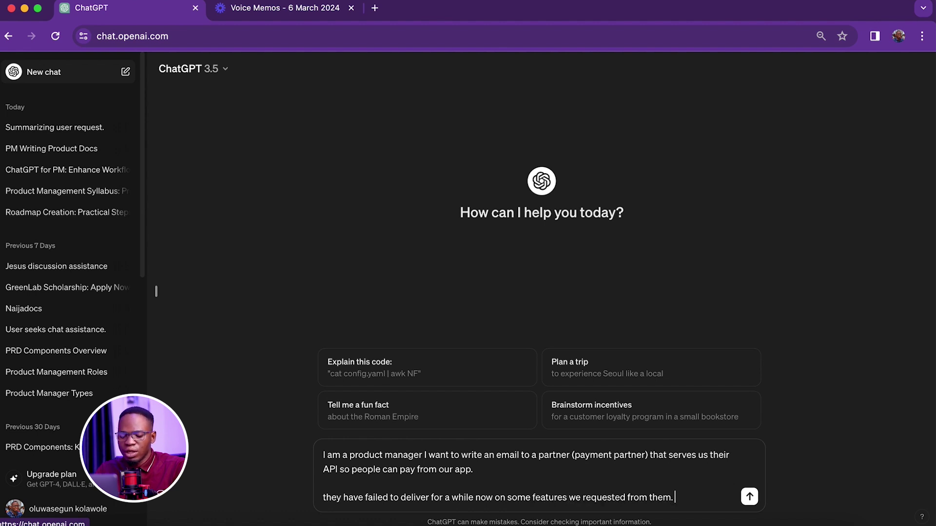
Step: Add the request "write an email in a tone to air your displeasures" to the second paragraph
{"action": "type", "text": " write an email in"}
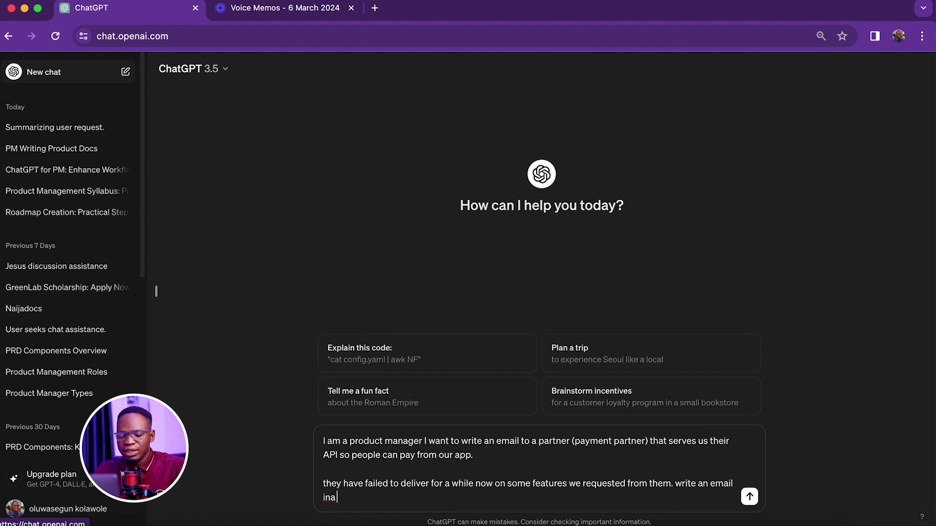
{"action": "type", "text": " a ton"}
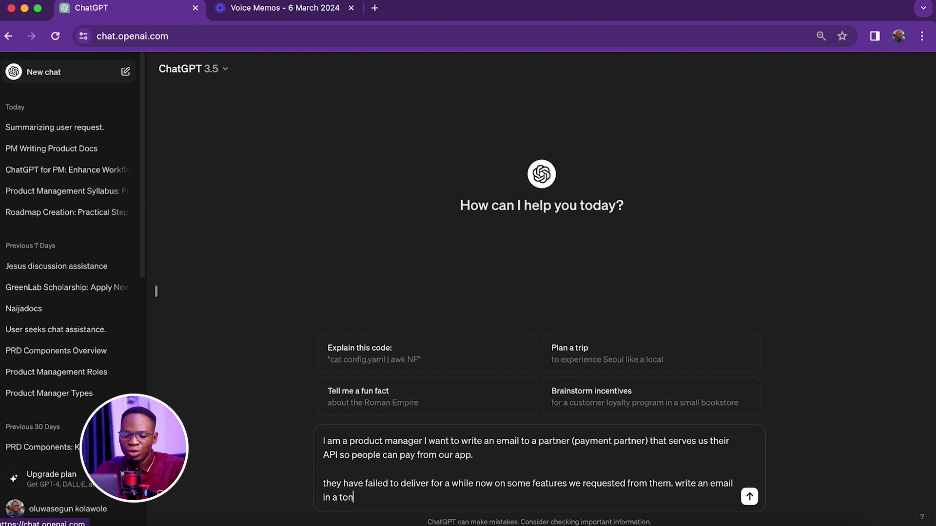
{"action": "type", "text": "e to air your"}
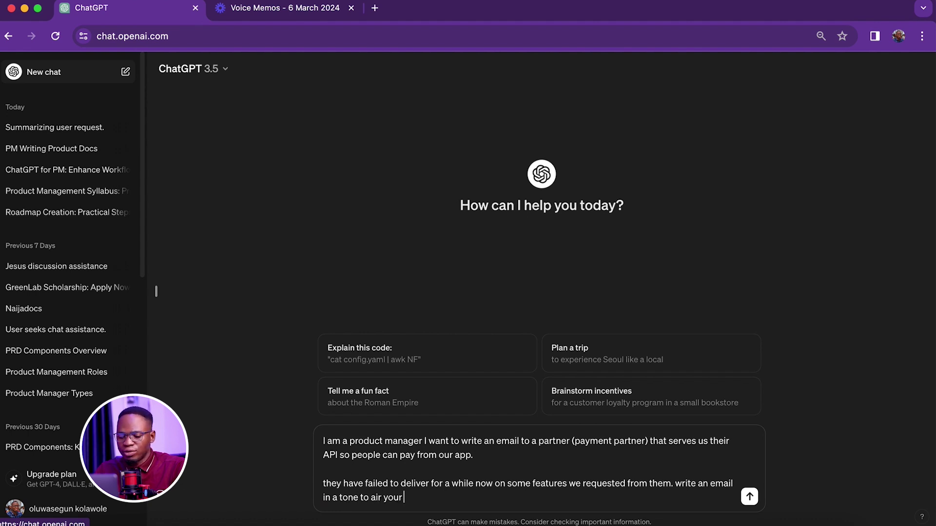
{"action": "type", "text": " di"}
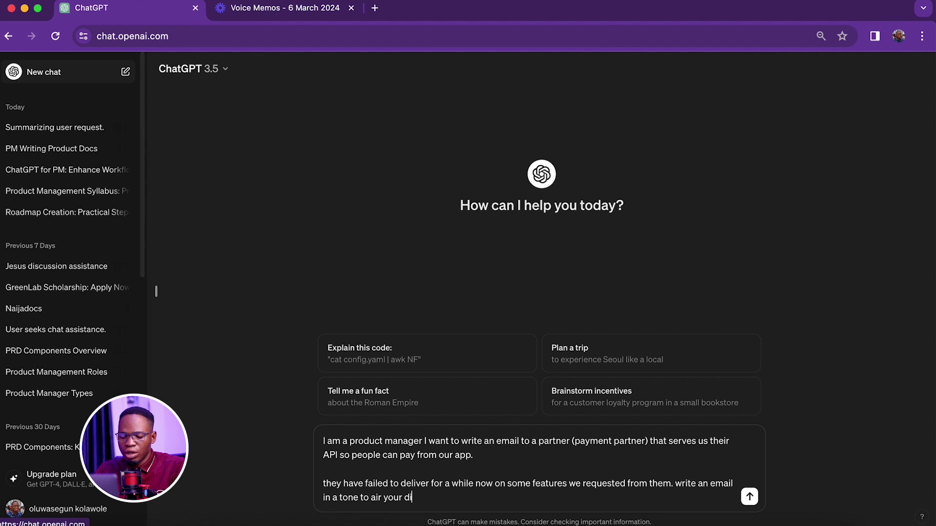
{"action": "type", "text": "spleasures a"}
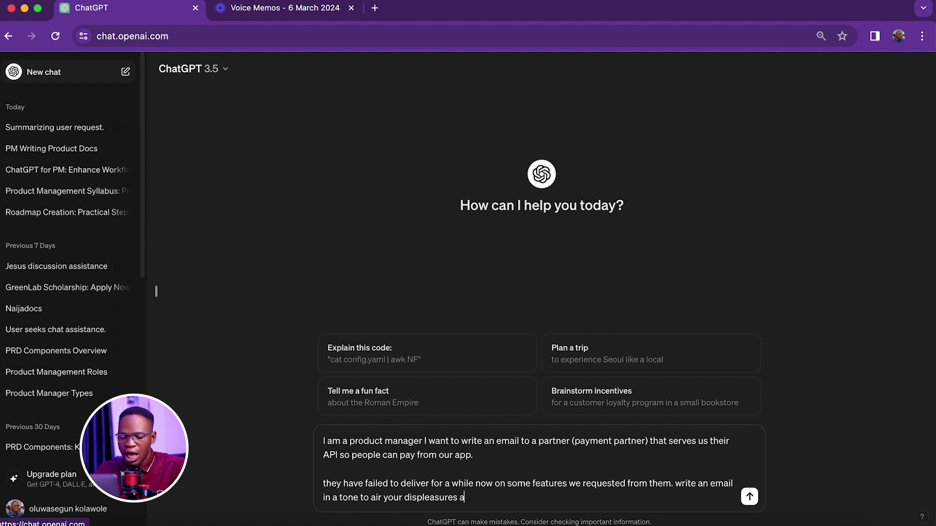
Step: Continue the email request in the second paragraph with "about the incompetence from their part"
{"action": "type", "text": "bout the inc"}
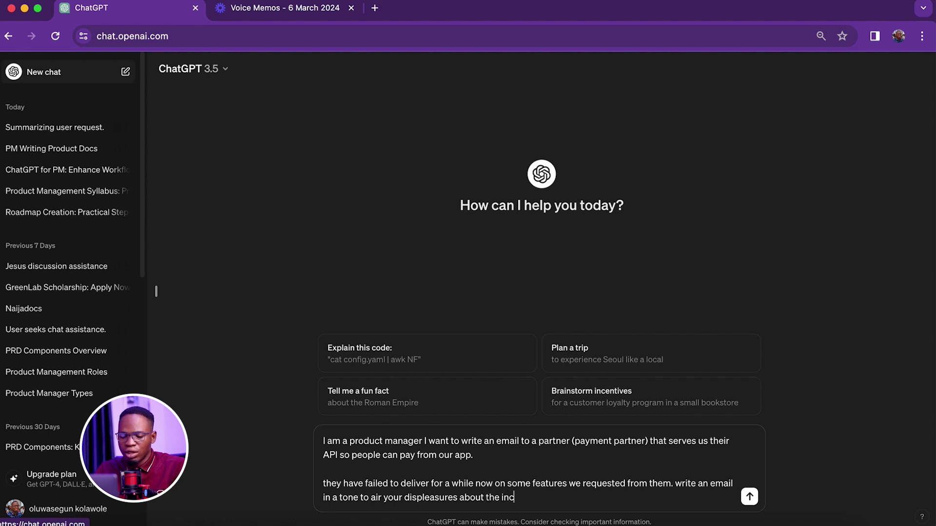
{"action": "type", "text": "opeten"}
{"action": "key", "text": "BackSpace"}
{"action": "type", "text": "nce)"}
{"action": "key", "text": "BackSpace"}
{"action": "key", "text": "BackSpace"}
{"action": "key", "text": "BackSpace"}
{"action": "key", "text": "BackSpace"}
{"action": "key", "text": "BackSpace"}
{"action": "key", "text": "BackSpace"}
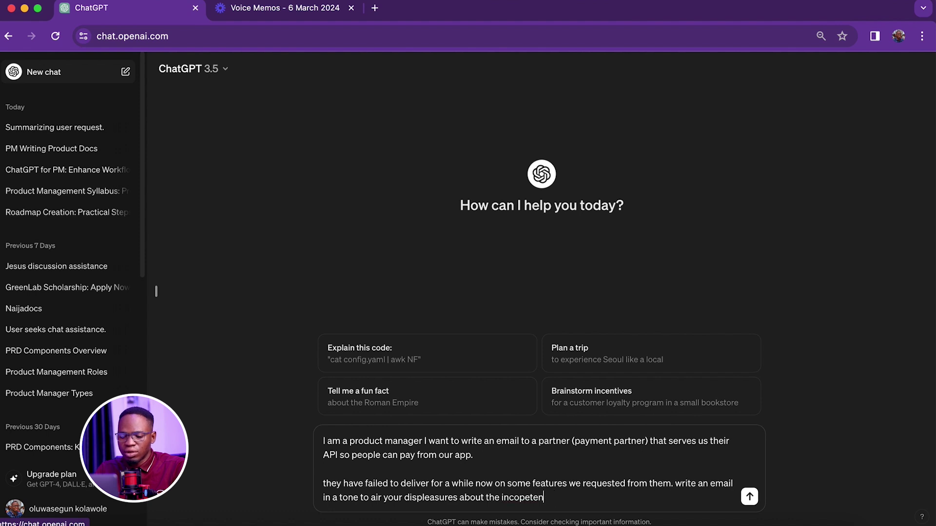
{"action": "key", "text": "BackSpace"}
{"action": "key", "text": "BackSpace"}
{"action": "type", "text": "mpete"}
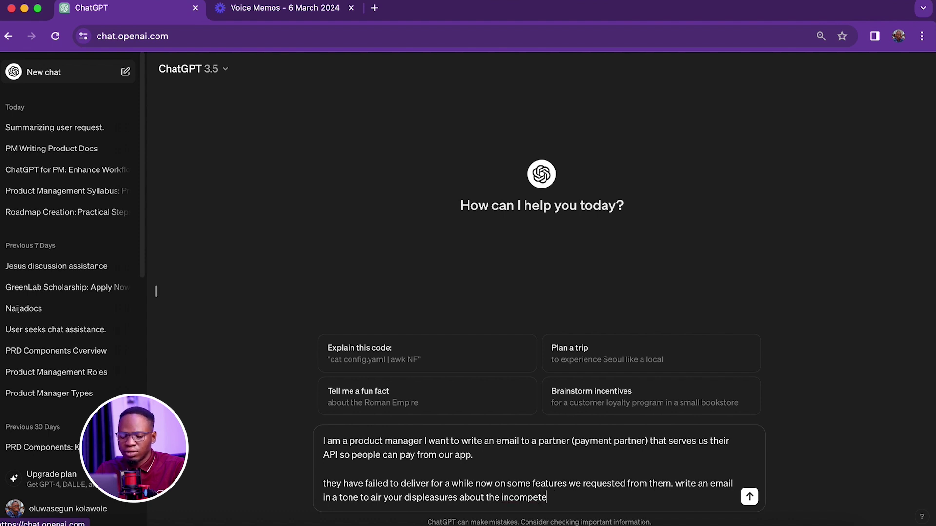
{"action": "type", "text": "nce from"}
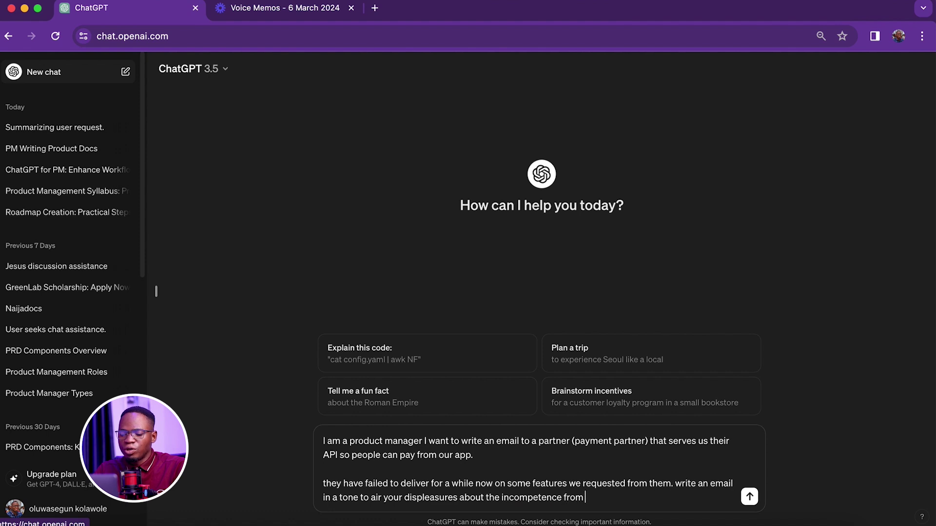
{"action": "type", "text": " their part an ho"}
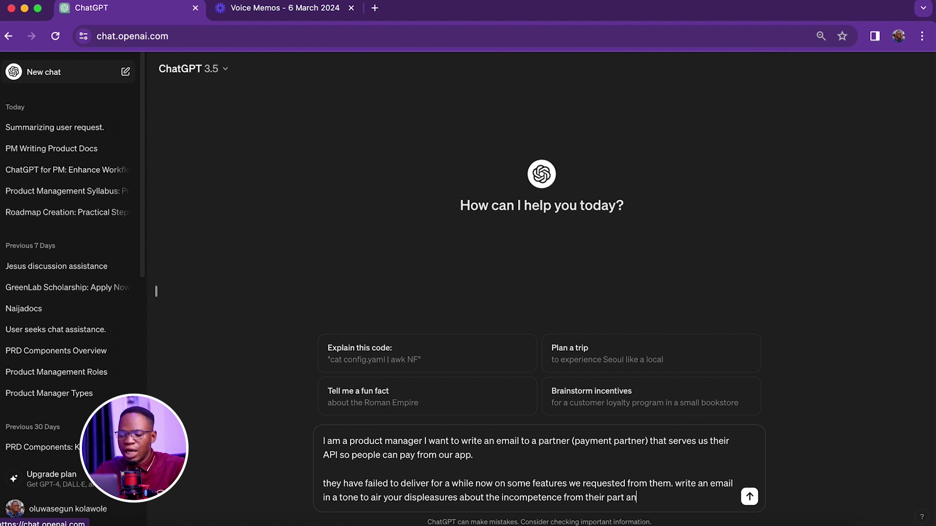
Step: Extend the second paragraph with "and how you are so unomfortable about this non challant attitude"
{"action": "key", "text": "BackSpace"}
{"action": "key", "text": "BackSpace"}
{"action": "key", "text": "BackSpace"}
{"action": "type", "text": "d "}
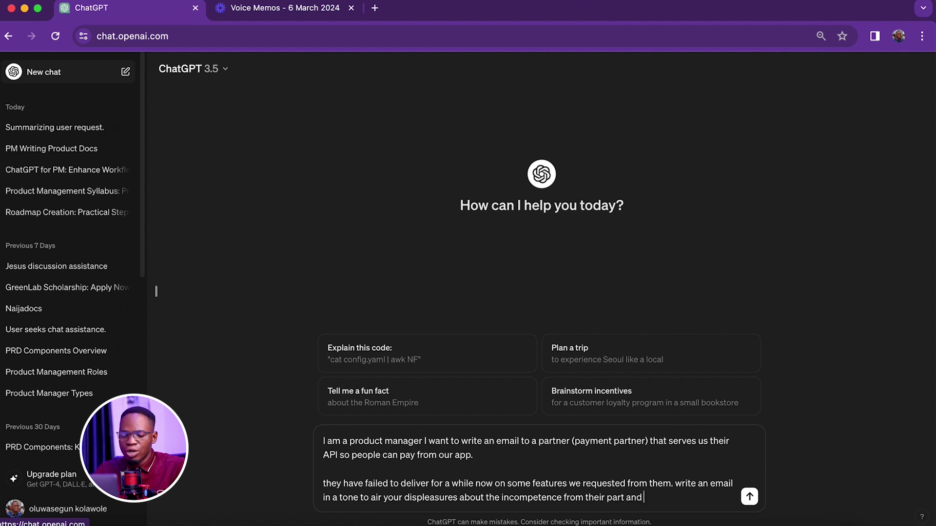
{"action": "type", "text": "how you are s"}
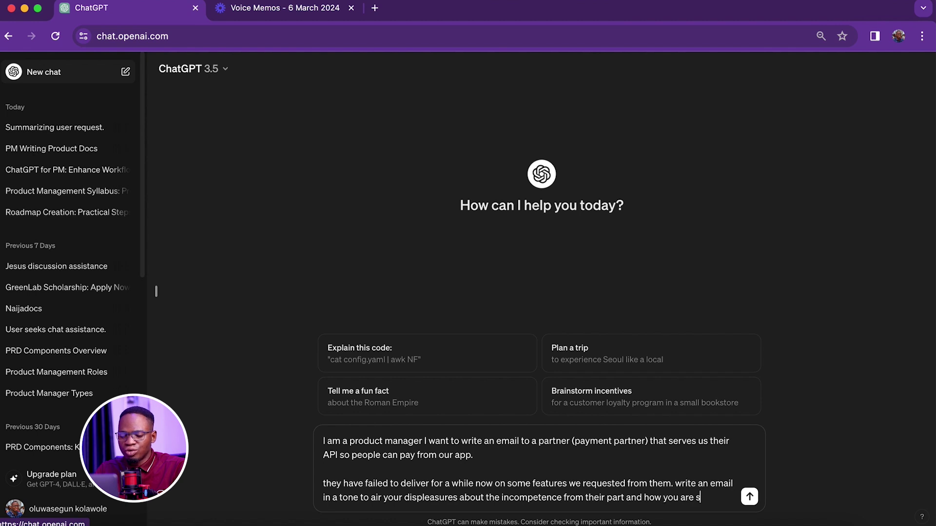
{"action": "type", "text": "o unomfor"}
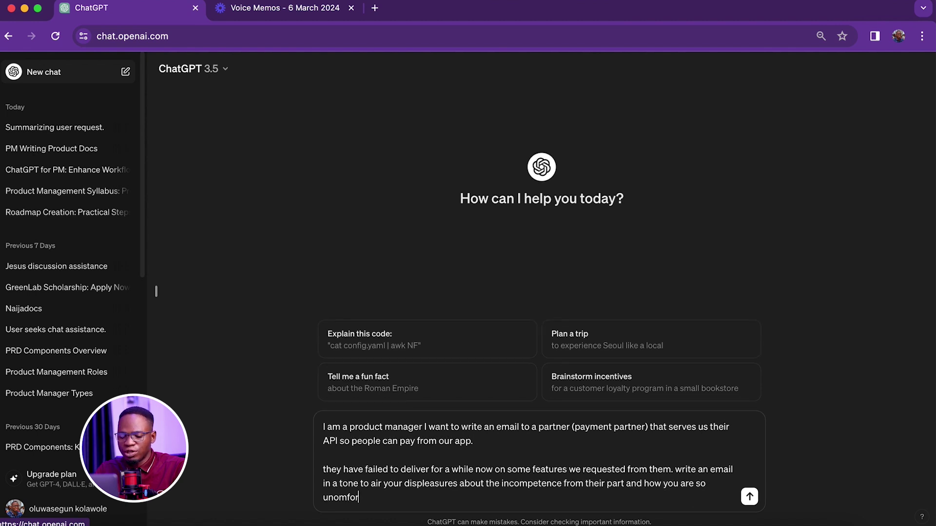
{"action": "type", "text": "table about this "}
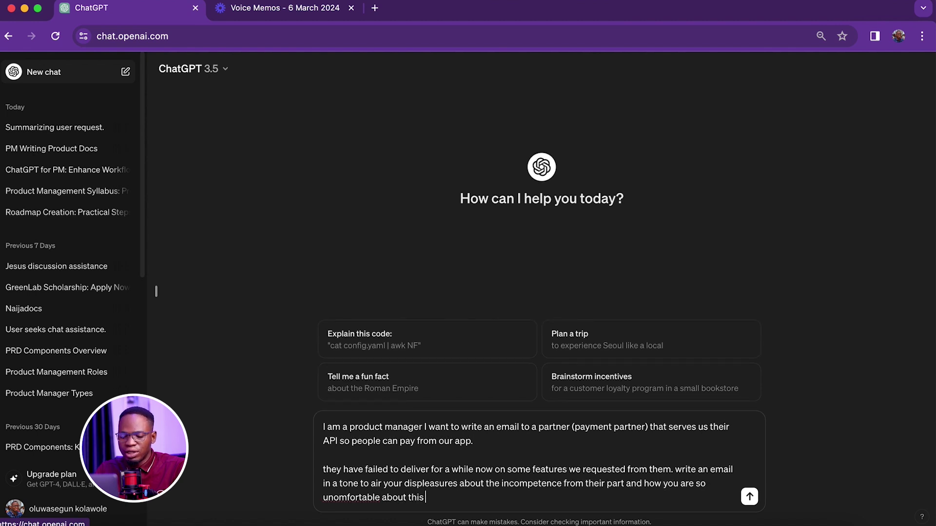
{"action": "type", "text": "non challan"}
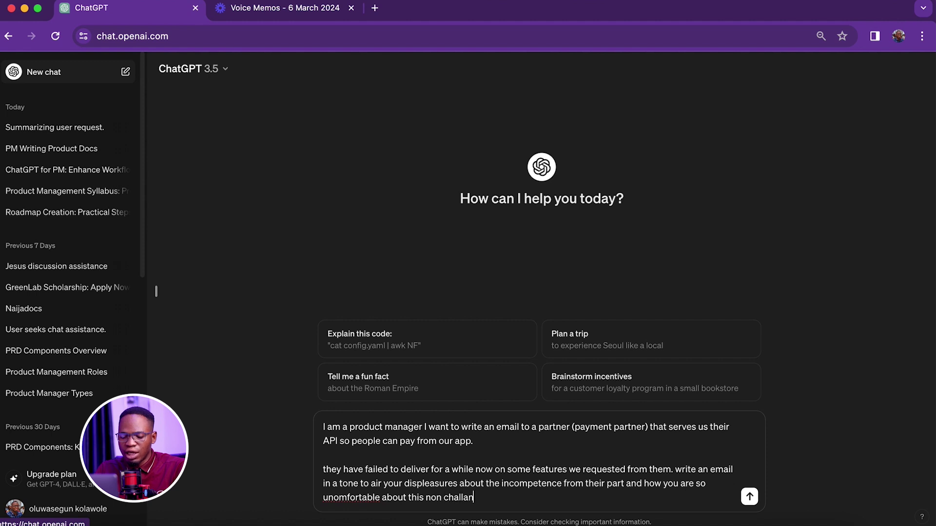
{"action": "type", "text": "t attitude a"}
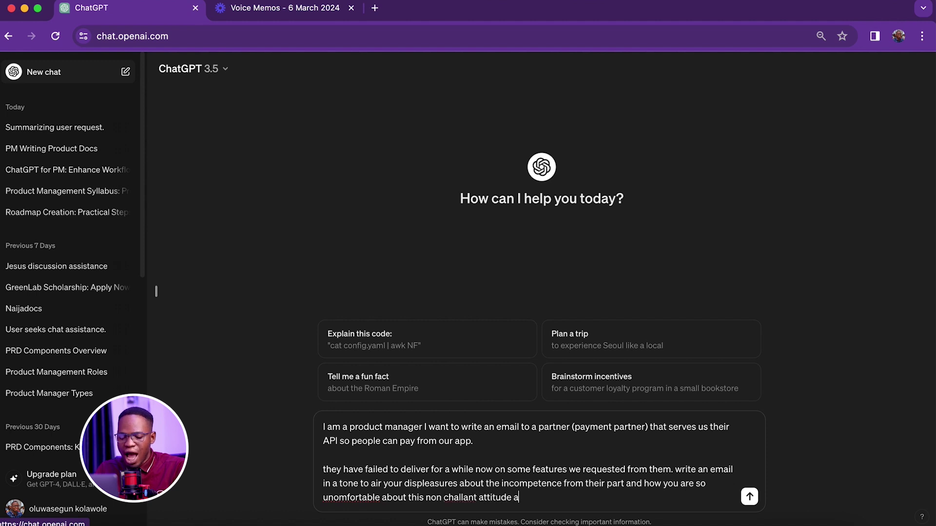
Step: Add the warning "as you will need to move to other vend" to the second paragraph's request
{"action": "type", "text": "s you wi"}
{"action": "type", "text": "eed to move int"}
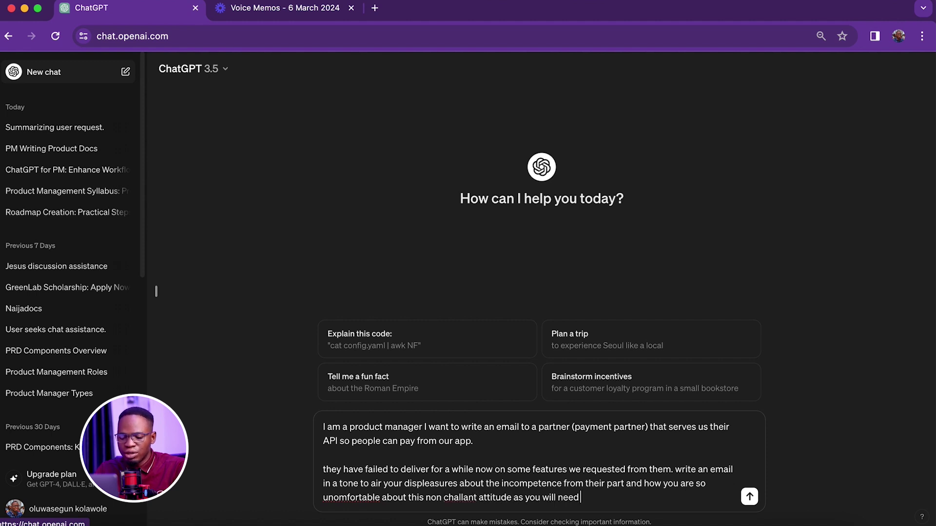
{"action": "key", "text": "BackSpace"}
{"action": "key", "text": "BackSpace"}
{"action": "key", "text": "BackSpace"}
{"action": "type", "text": "to other vend"}
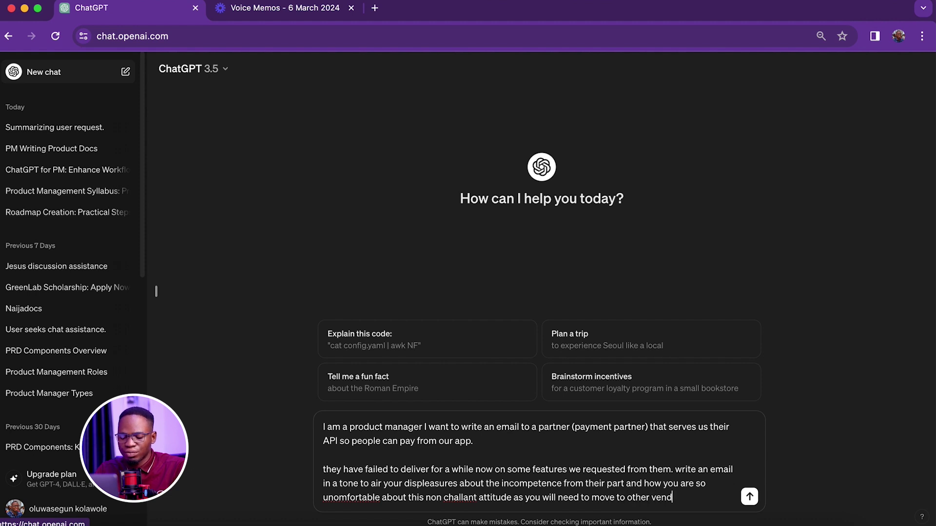
Step: Complete the word "vendors" and add the condition "if they fail to meet an ultimatum of 30 days to get this APIs done"
{"action": "type", "text": "ors if they fa"}
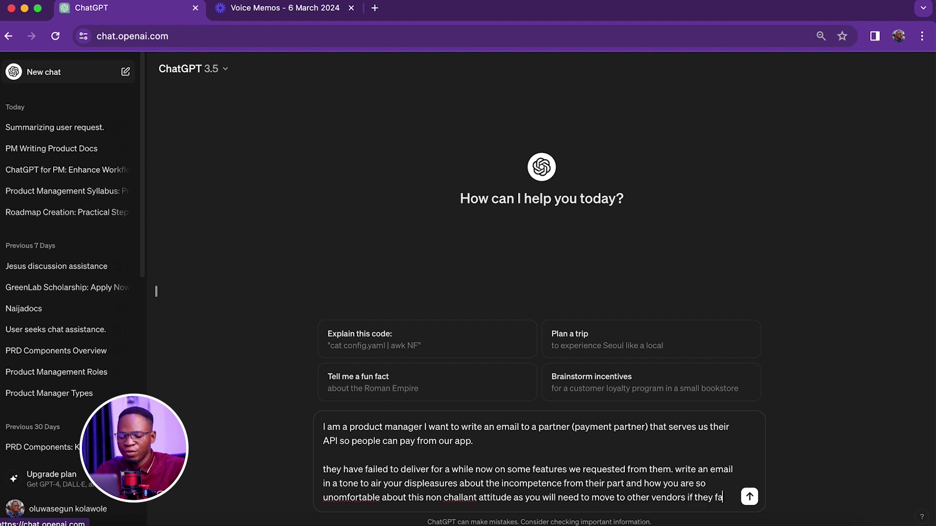
{"action": "type", "text": "il to meet an ulti"}
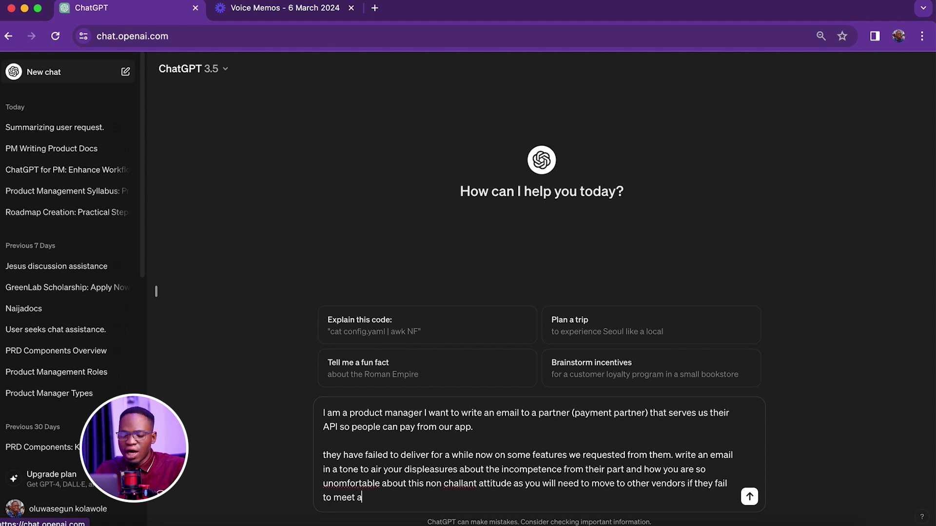
{"action": "type", "text": "matu"}
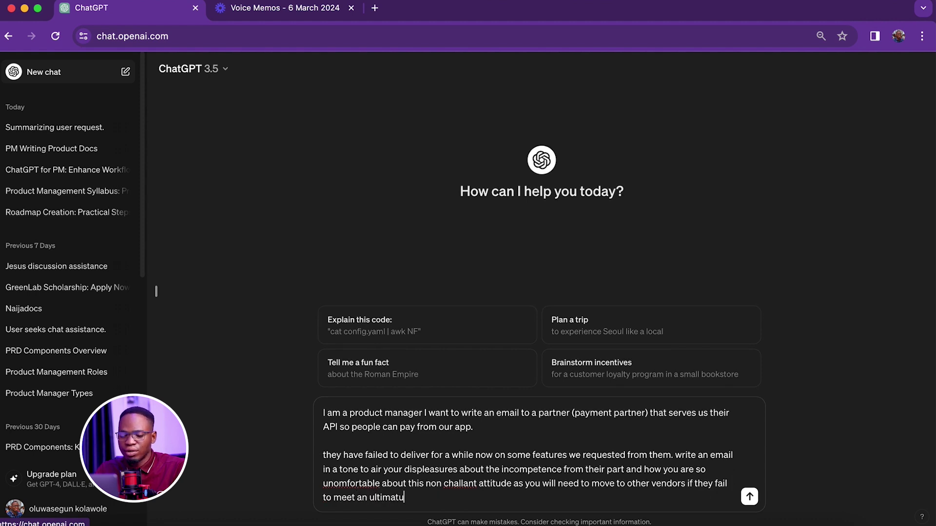
{"action": "type", "text": "m of 30 days to get this API"}
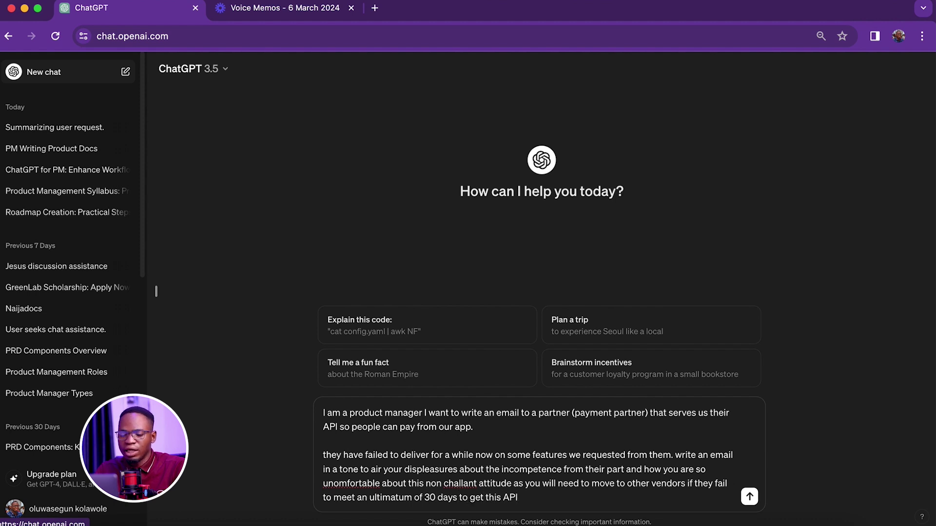
{"action": "type", "text": "s don e"}
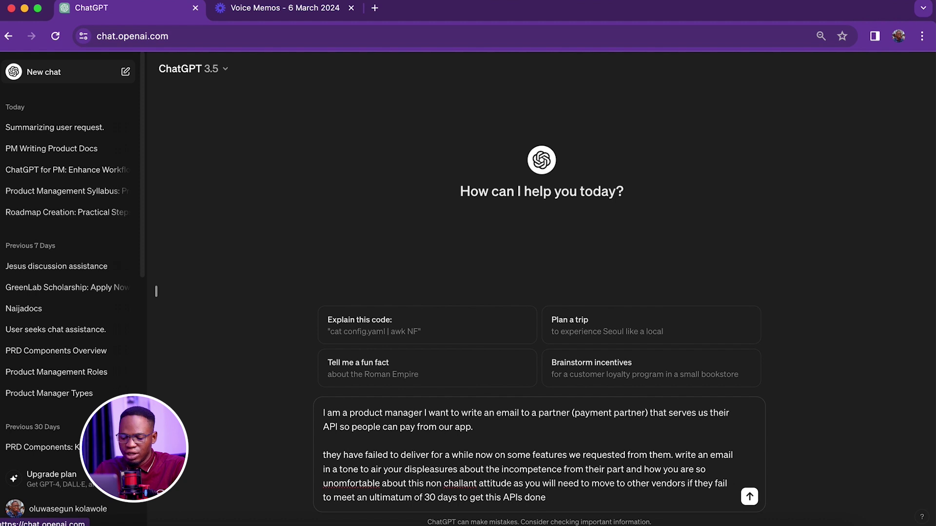
Step: End the second paragraph with ",... this API is actually a payment service that allows people to pay in crypto"
{"action": "type", "text": ",..."}
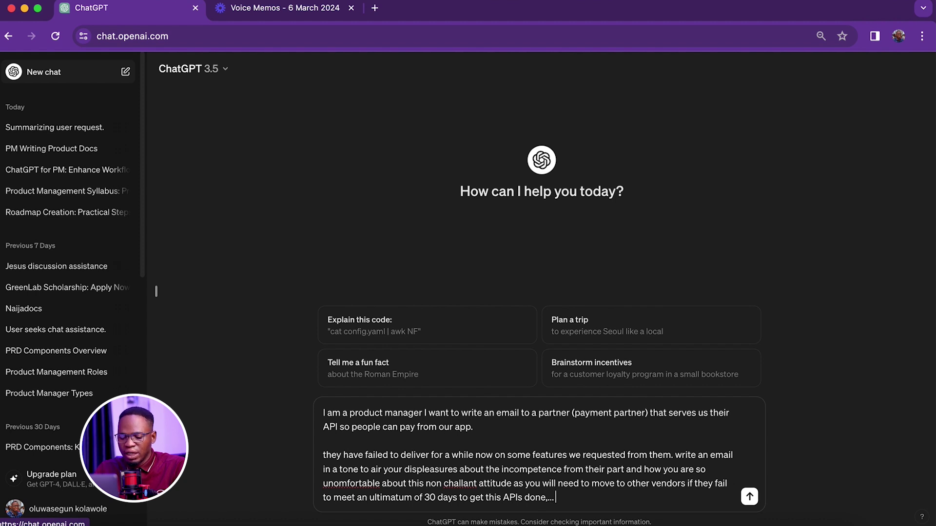
{"action": "type", "text": " this API"}
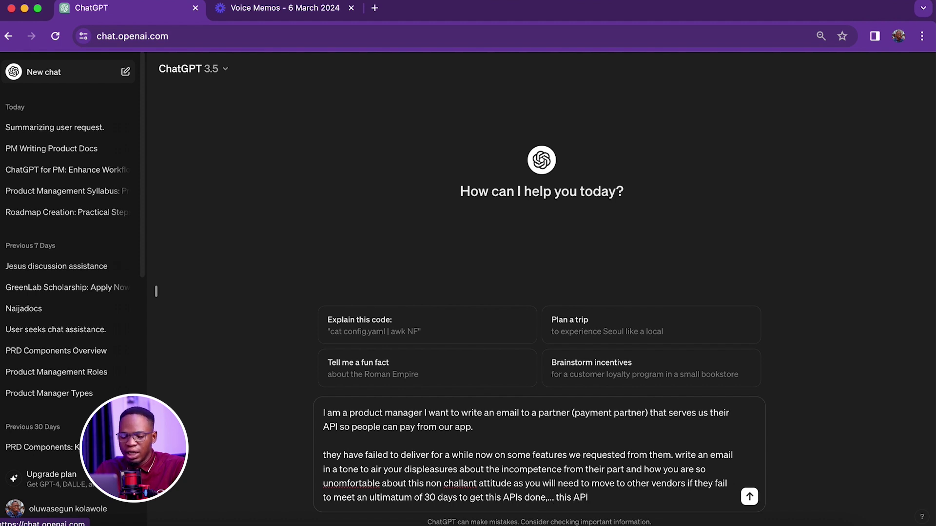
{"action": "type", "text": " is actual"}
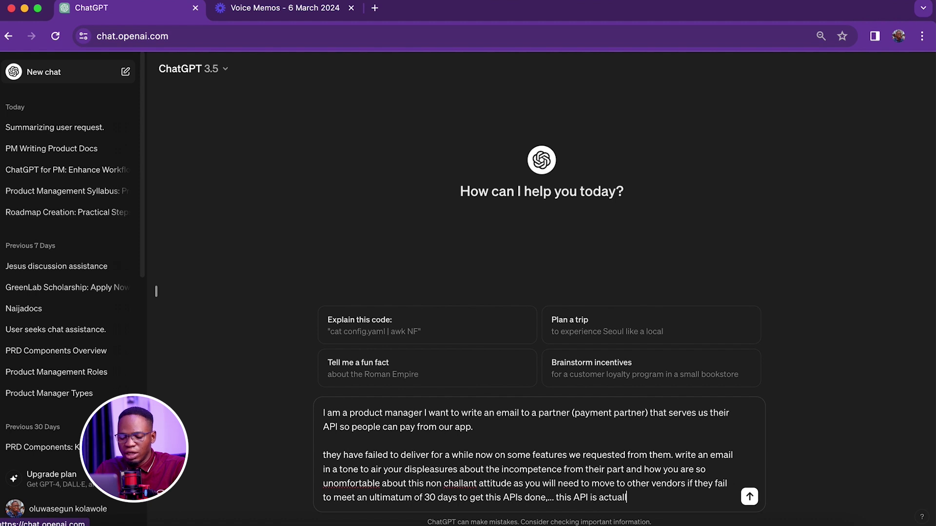
{"action": "type", "text": "ly a payment ser"}
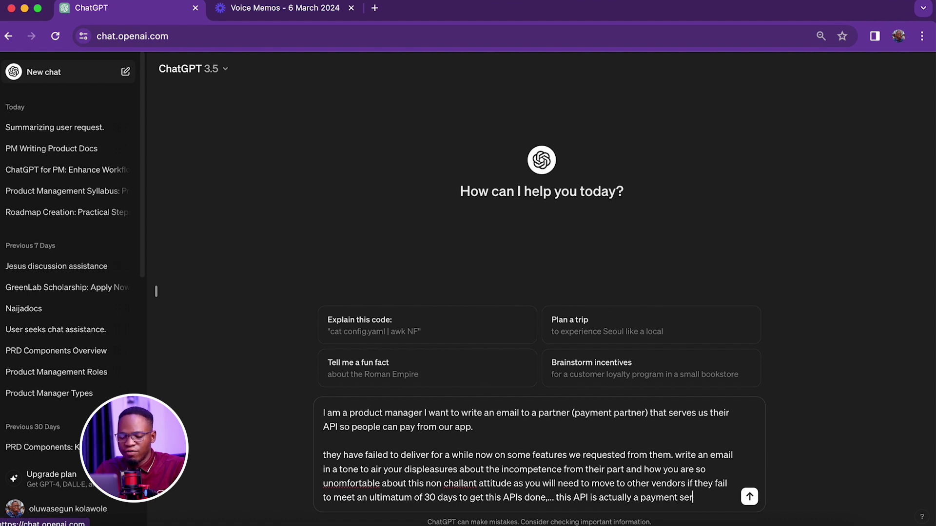
{"action": "type", "text": "vice that allows "}
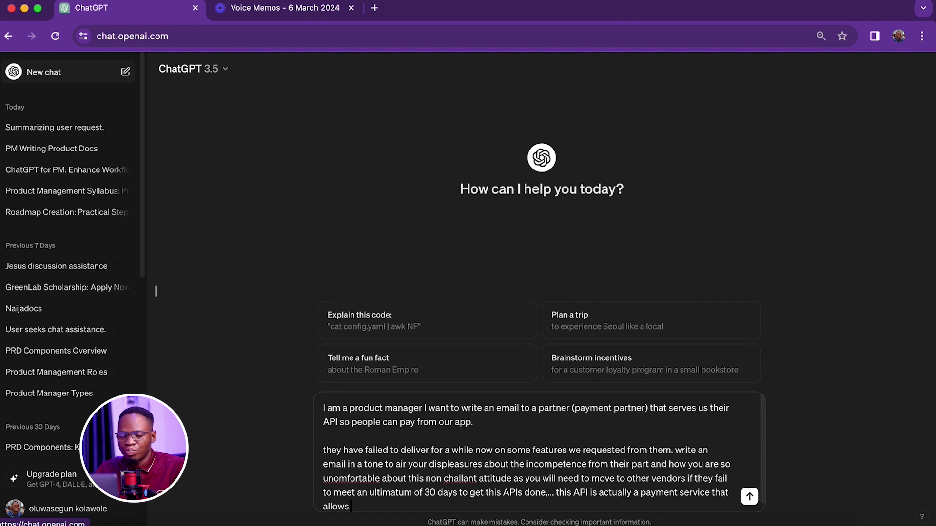
{"action": "type", "text": "people to pay i"}
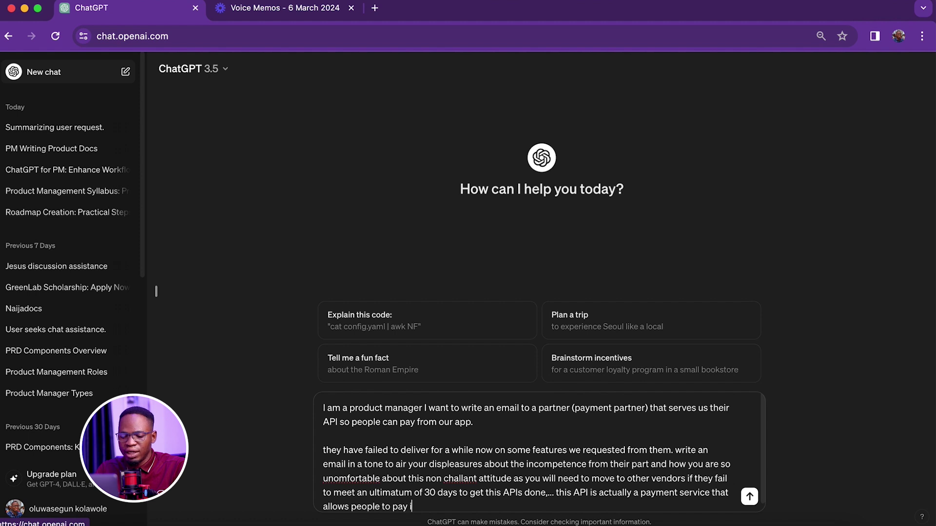
{"action": "type", "text": "n cryoto"}
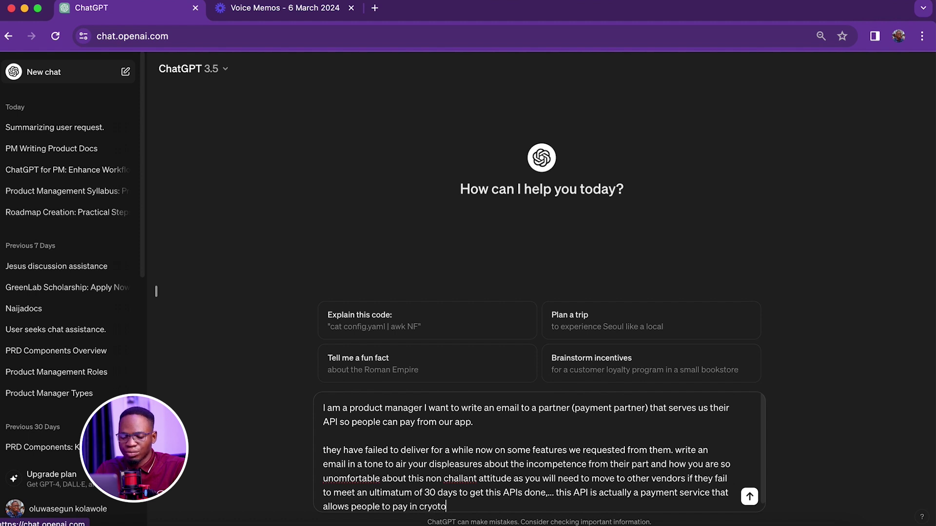
{"action": "key", "text": "BackSpace"}
{"action": "key", "text": "BackSpace"}
{"action": "key", "text": "BackSpace"}
{"action": "type", "text": "pto"}
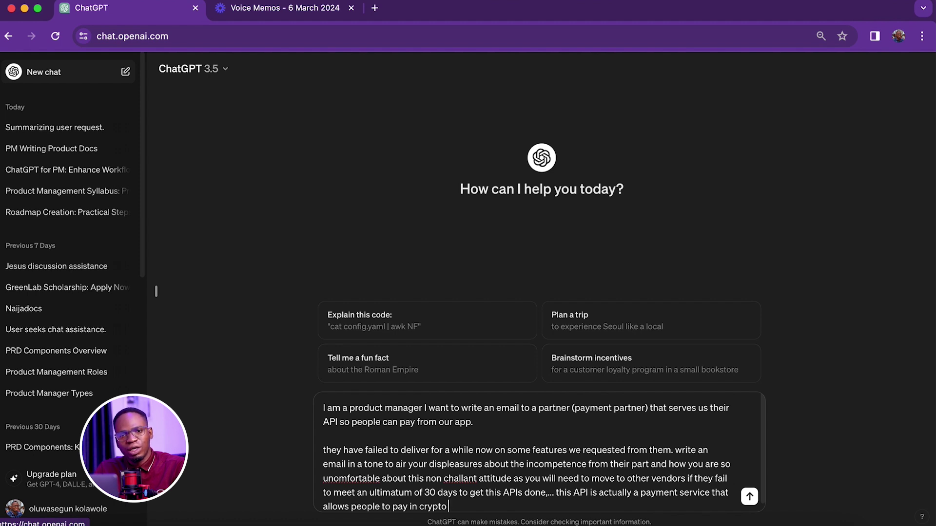
Step: Add a closing paragraph after a blank line: "write it in such a way that this will sit well with my company's internal stakeholders"
{"action": "key", "text": "shift+Return"}
{"action": "key", "text": "shift+Return"}
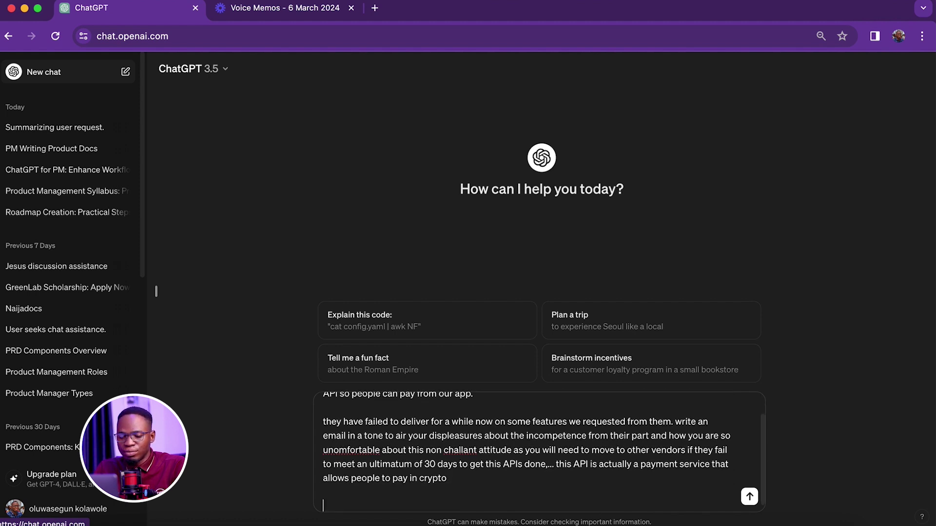
{"action": "type", "text": "write"}
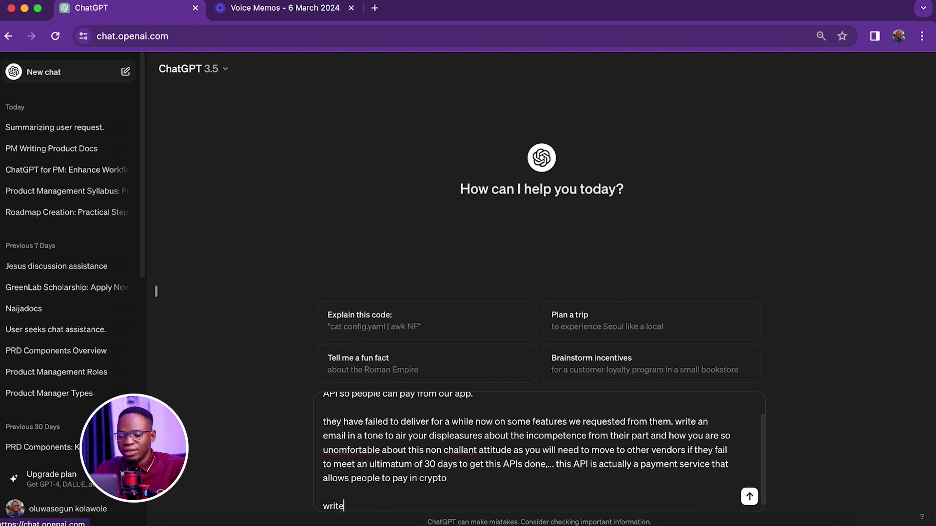
{"action": "type", "text": " it in such a"}
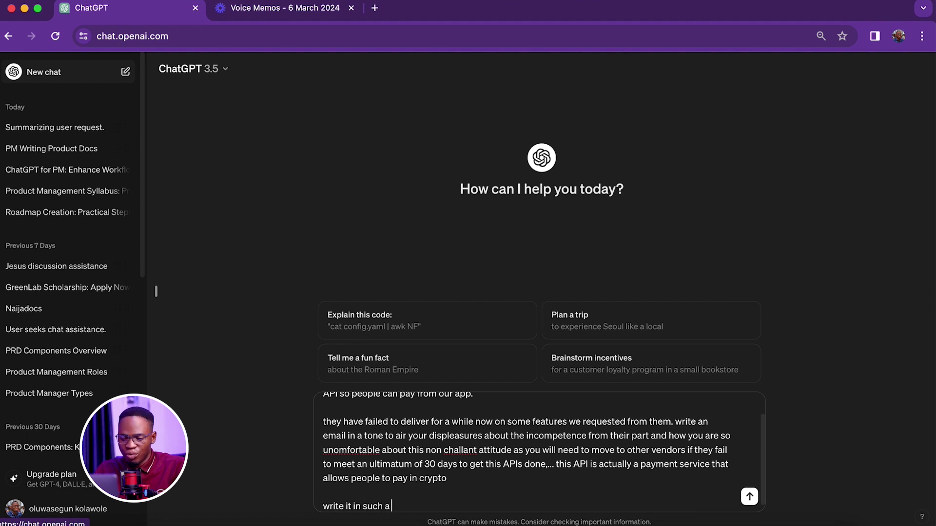
{"action": "type", "text": " way that thi"}
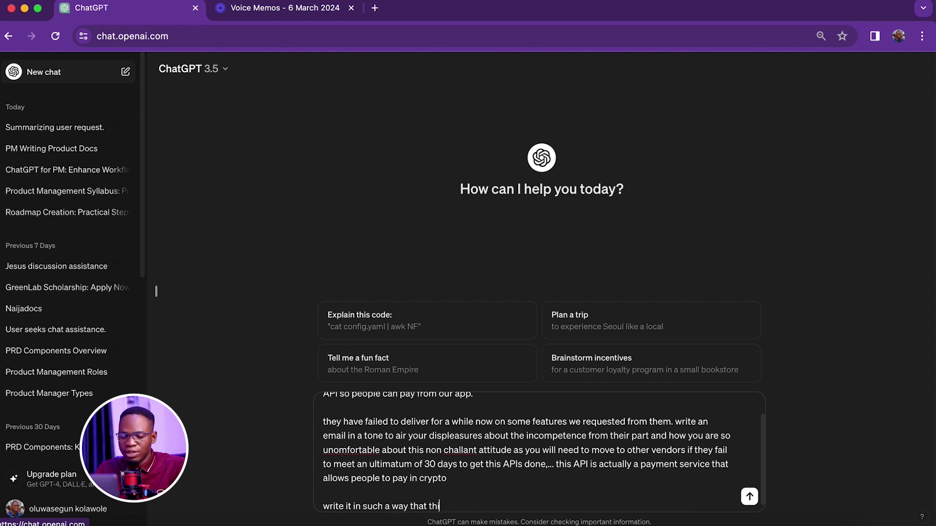
{"action": "type", "text": "s will sit we"}
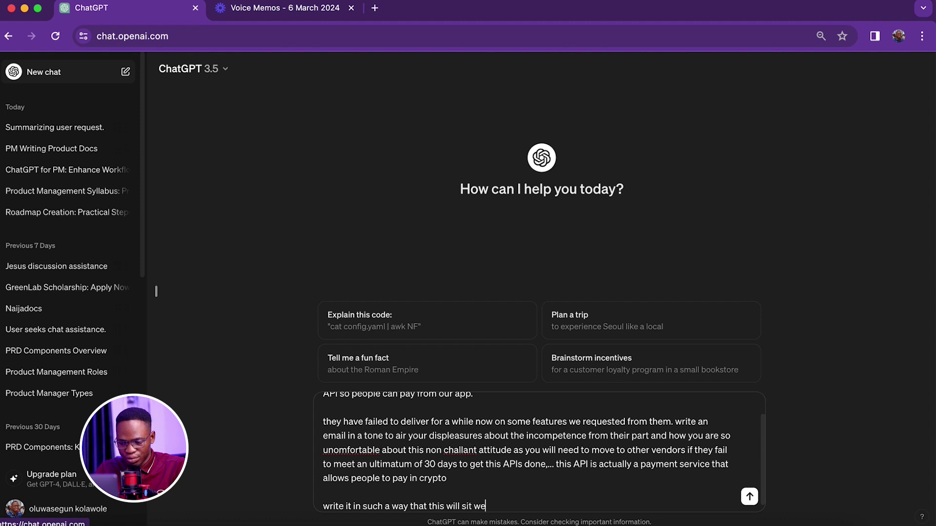
{"action": "type", "text": "ll with your company"}
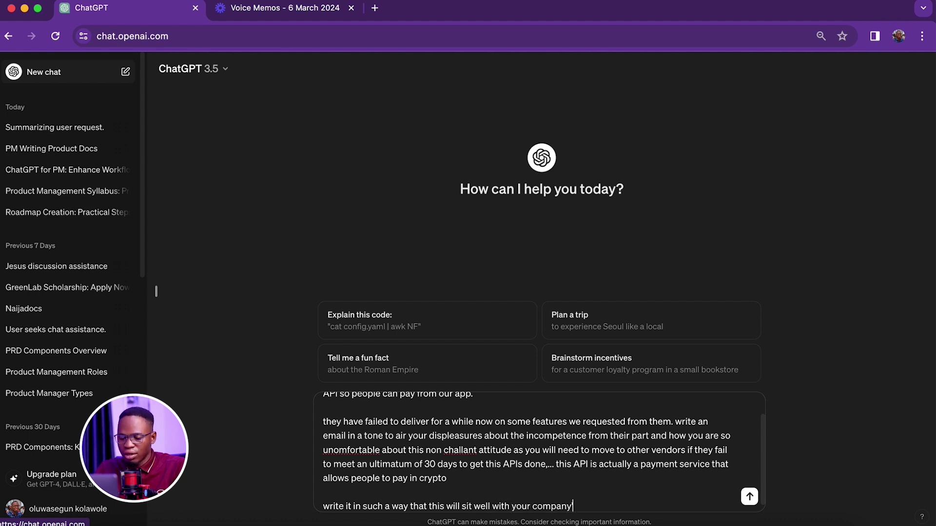
{"action": "type", "text": "'s internal "}
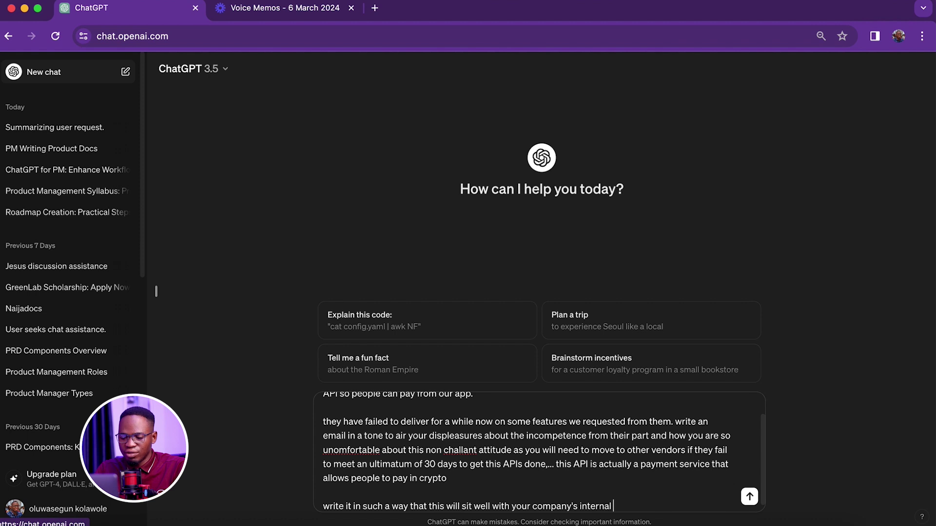
{"action": "type", "text": "stakeholders"}
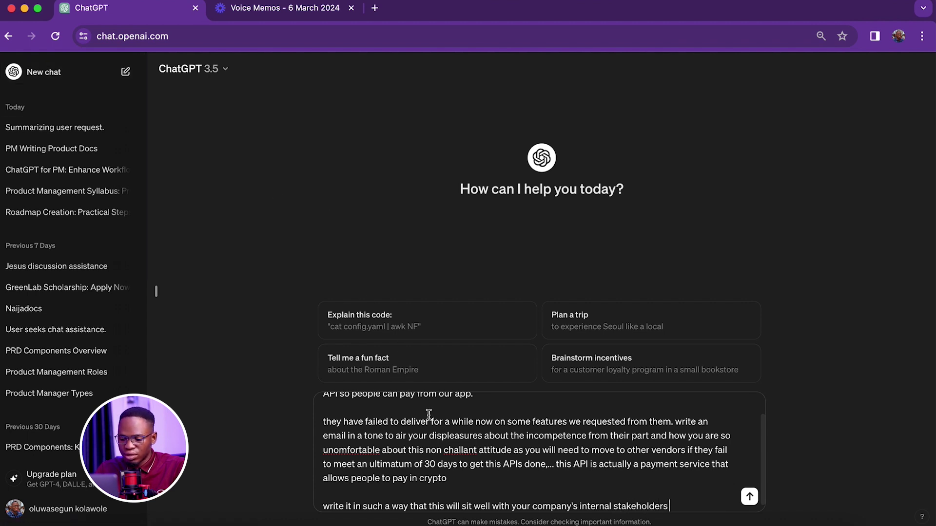
{"action": "double_click", "coordinate": [515, 508]}
{"action": "type", "text": "my"}
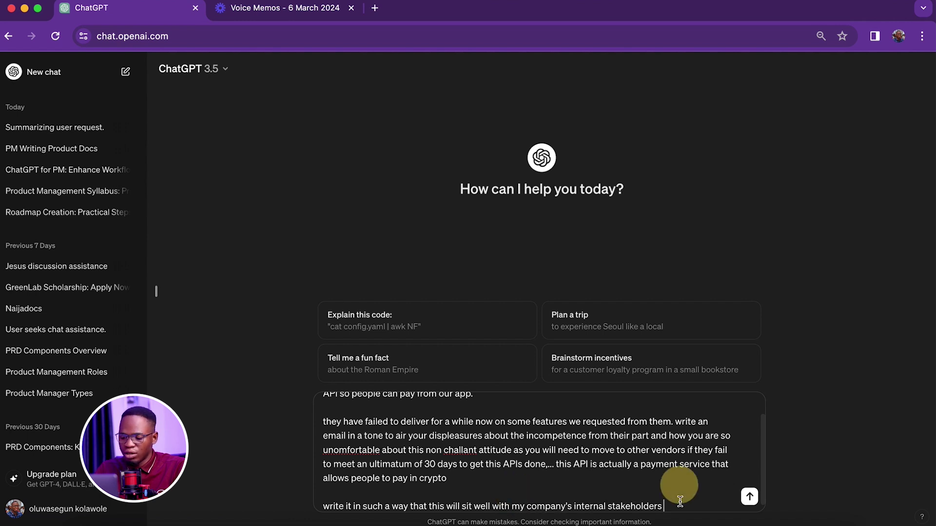
Step: Submit the email prompt and read through the generated message to the payment partner, including its 30-day ultimatum paragraphs
{"action": "key", "text": "Return"}
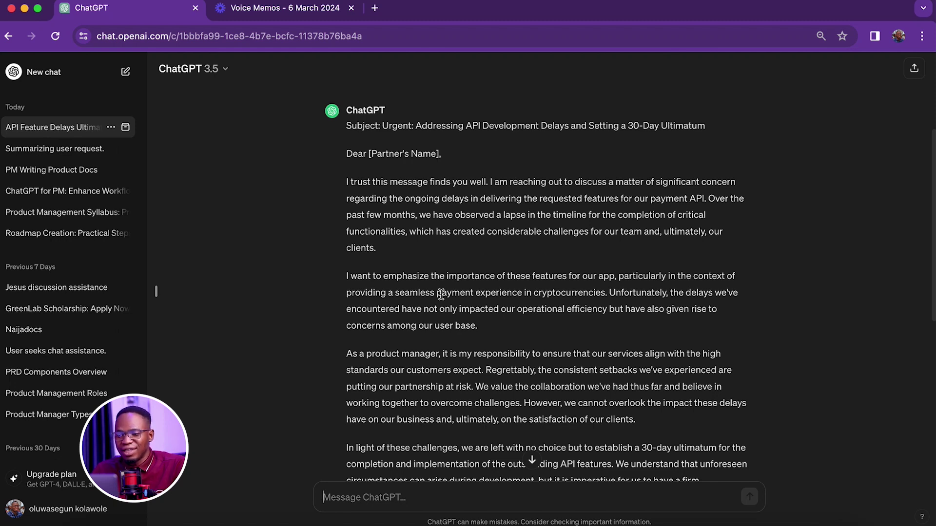
{"action": "scroll", "coordinate": [441, 294], "scroll_direction": "down", "scroll_amount": 1}
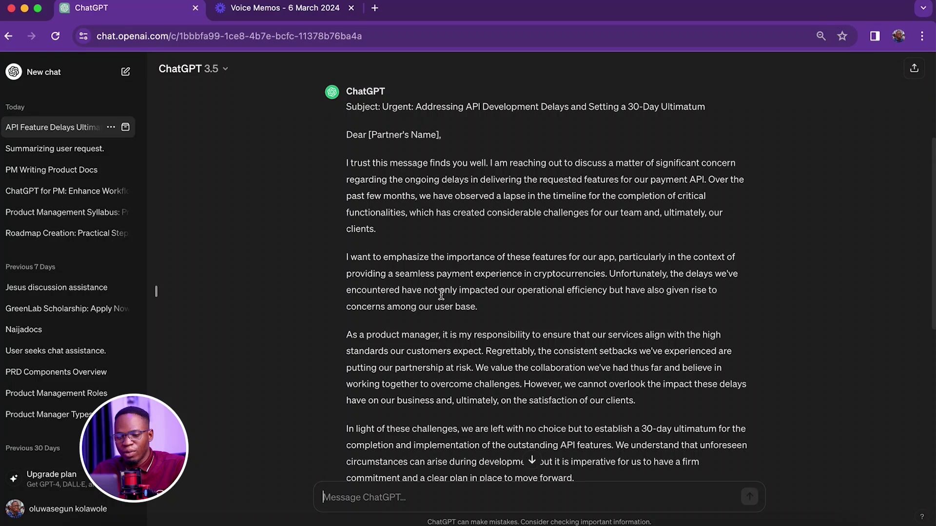
{"action": "scroll", "coordinate": [441, 294], "scroll_direction": "down", "scroll_amount": 3}
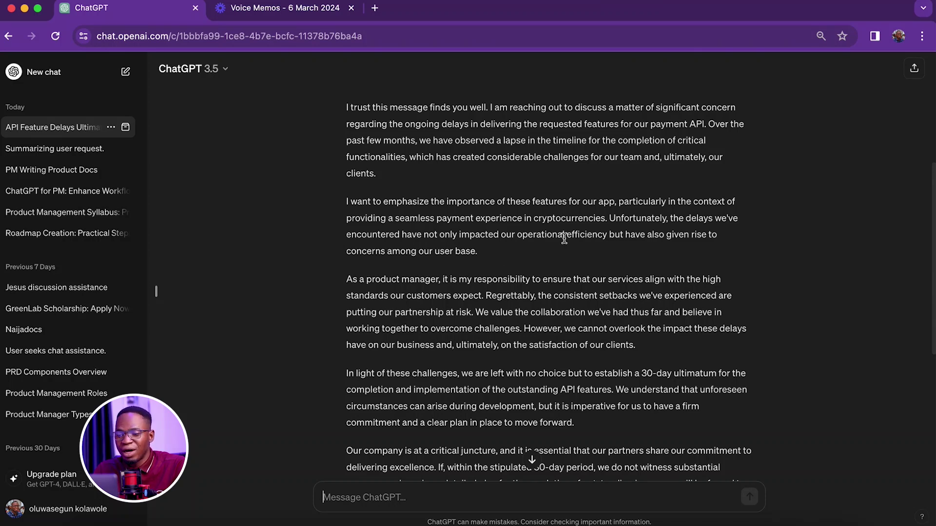
{"action": "scroll", "coordinate": [564, 239], "scroll_direction": "down", "scroll_amount": 1}
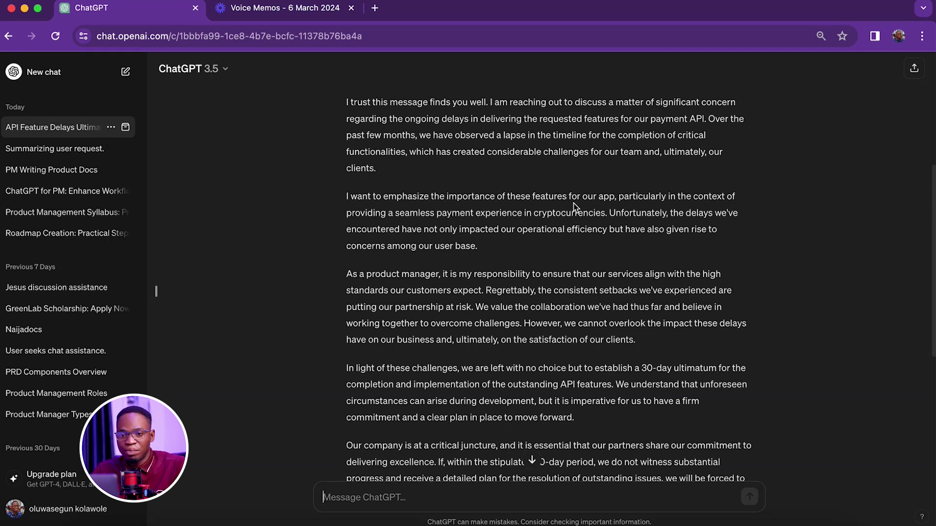
{"action": "scroll", "coordinate": [574, 207], "scroll_direction": "down", "scroll_amount": 3}
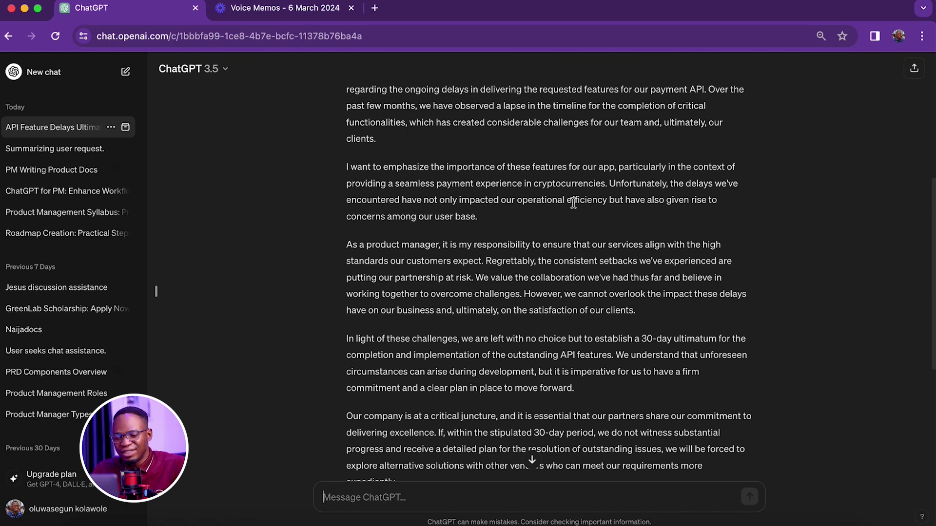
{"action": "scroll", "coordinate": [474, 260], "scroll_direction": "down", "scroll_amount": 3}
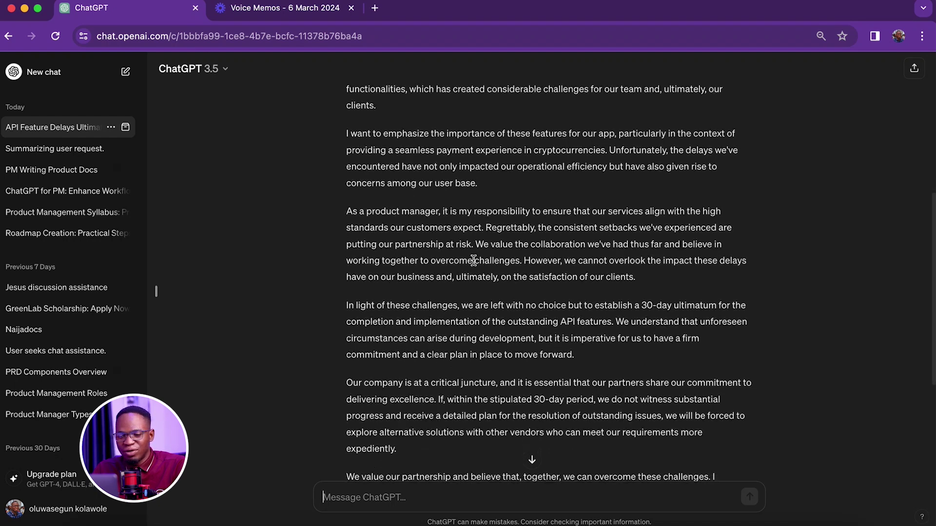